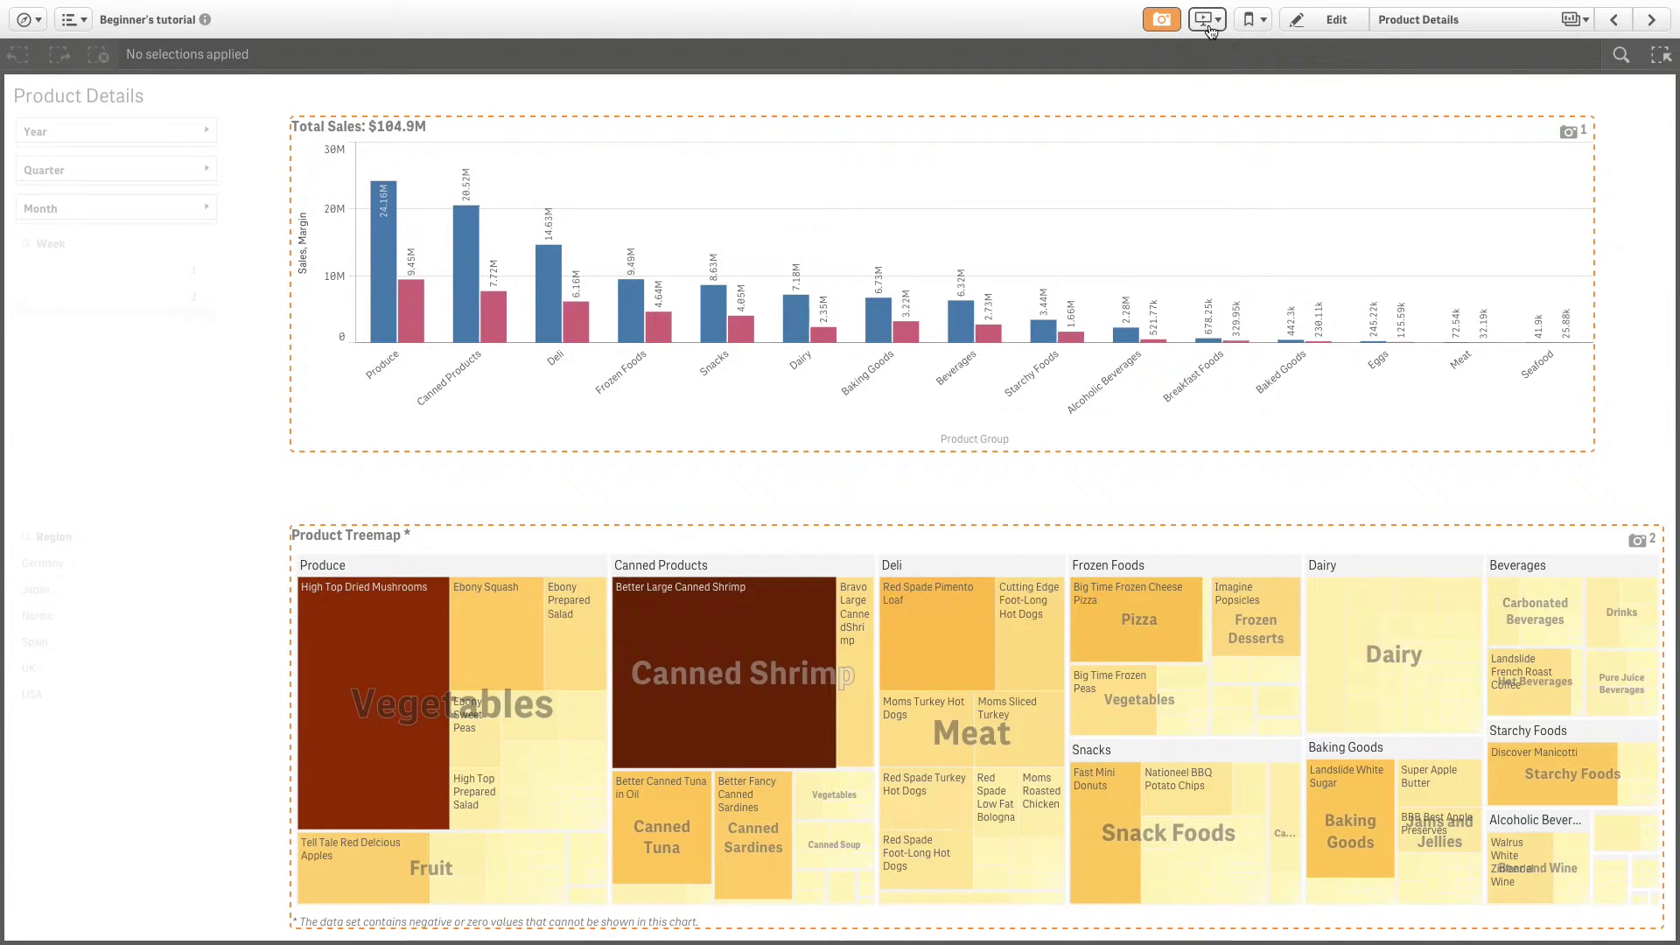
# - Create a story titled 'New Story', described 'My New Story', with the Qlik_default_qlikcircles.png thumbnail
pyautogui.click(1208, 25)
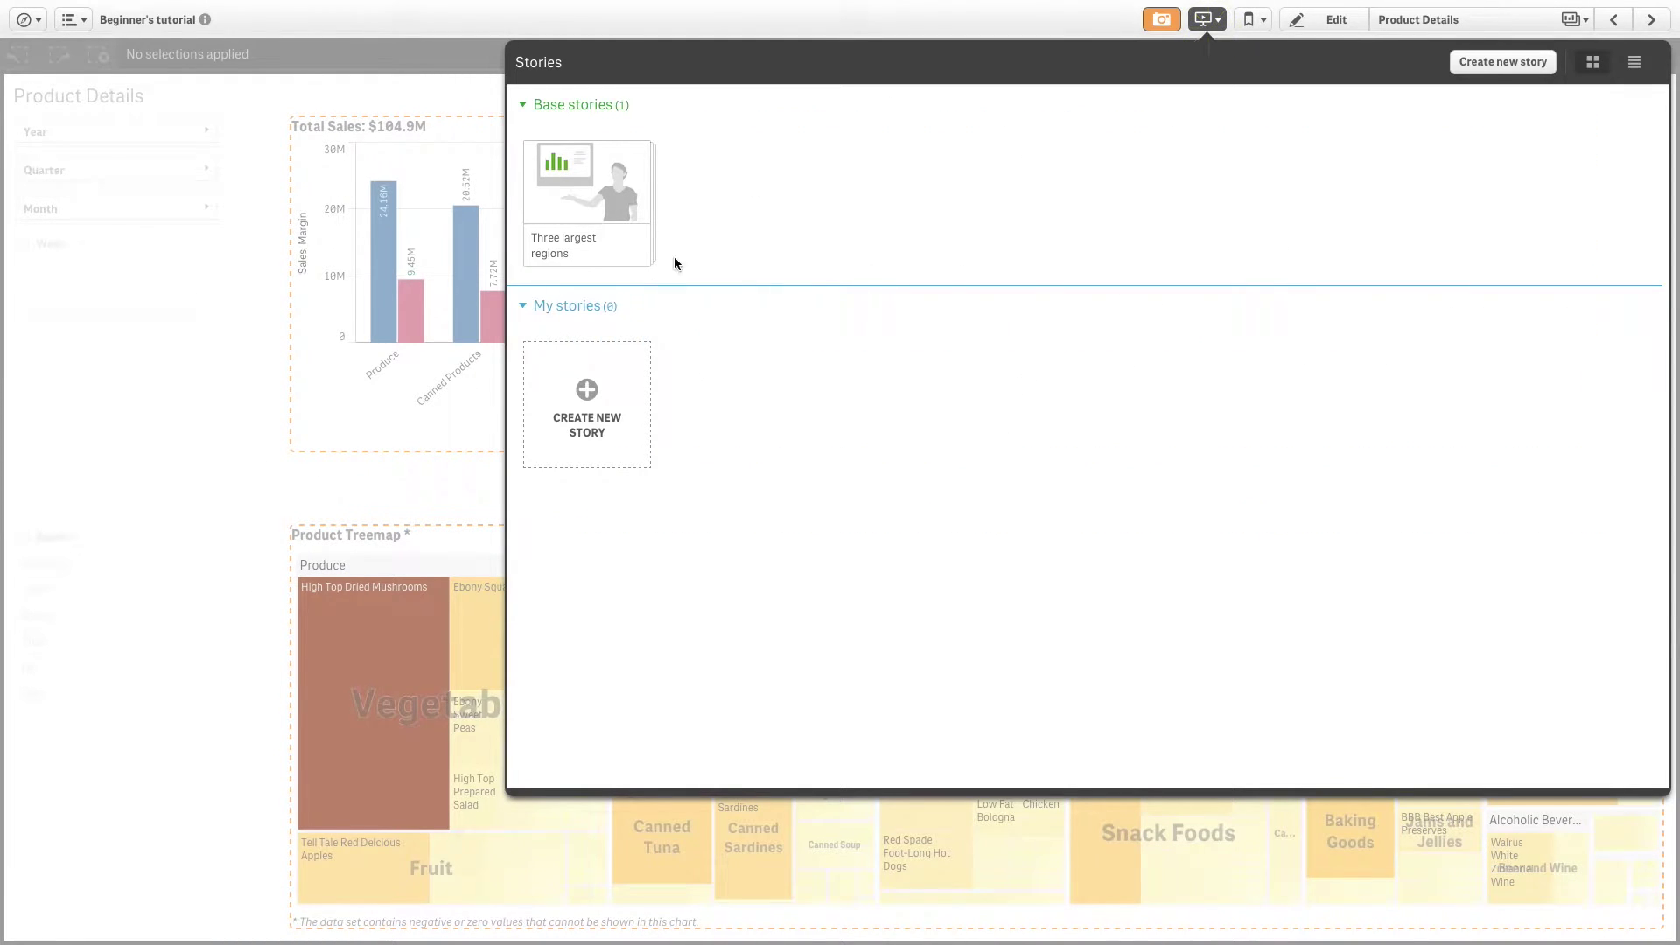
pyautogui.click(587, 398)
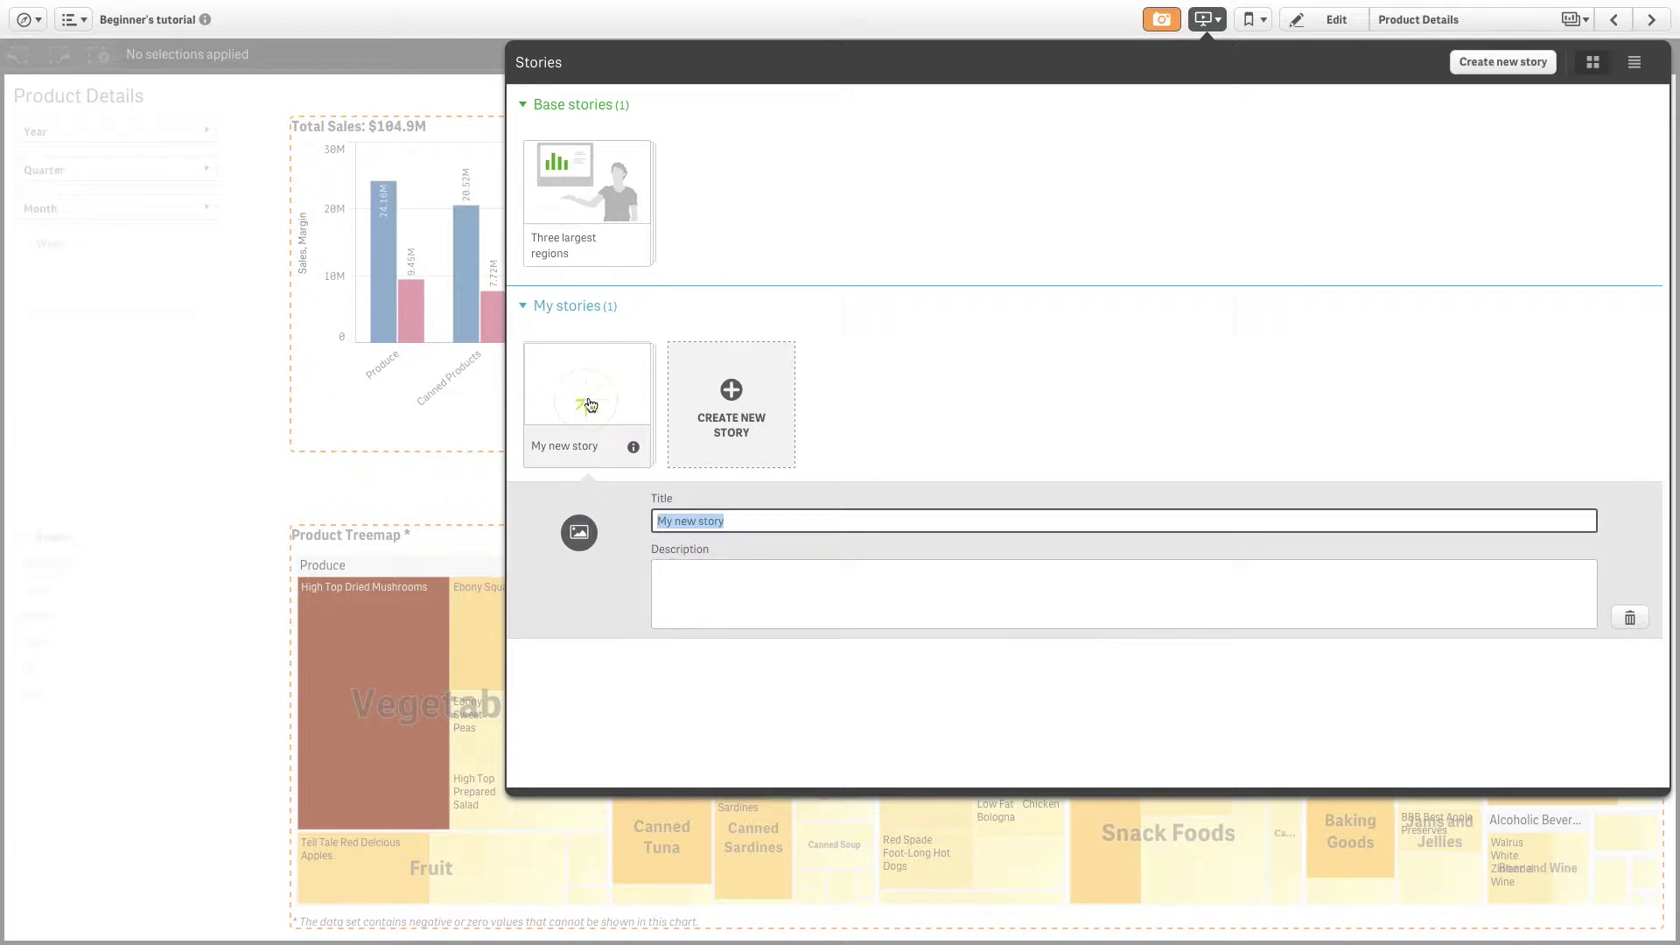
pyautogui.write('N')
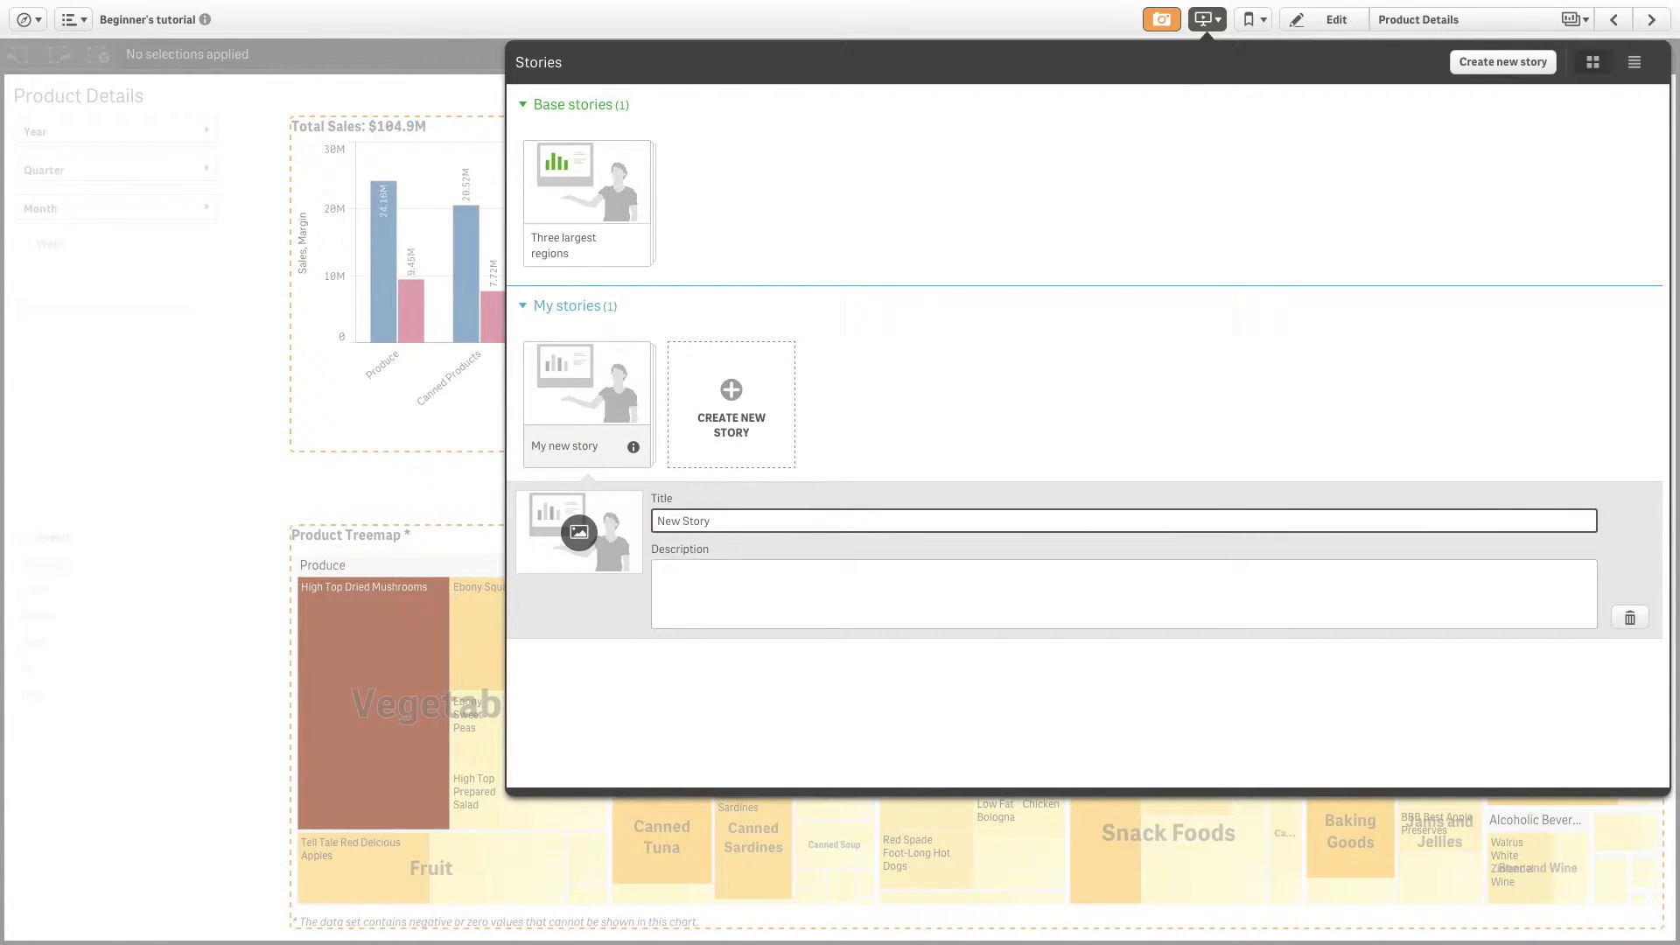
pyautogui.press('Tab')
pyautogui.write('My New Story')
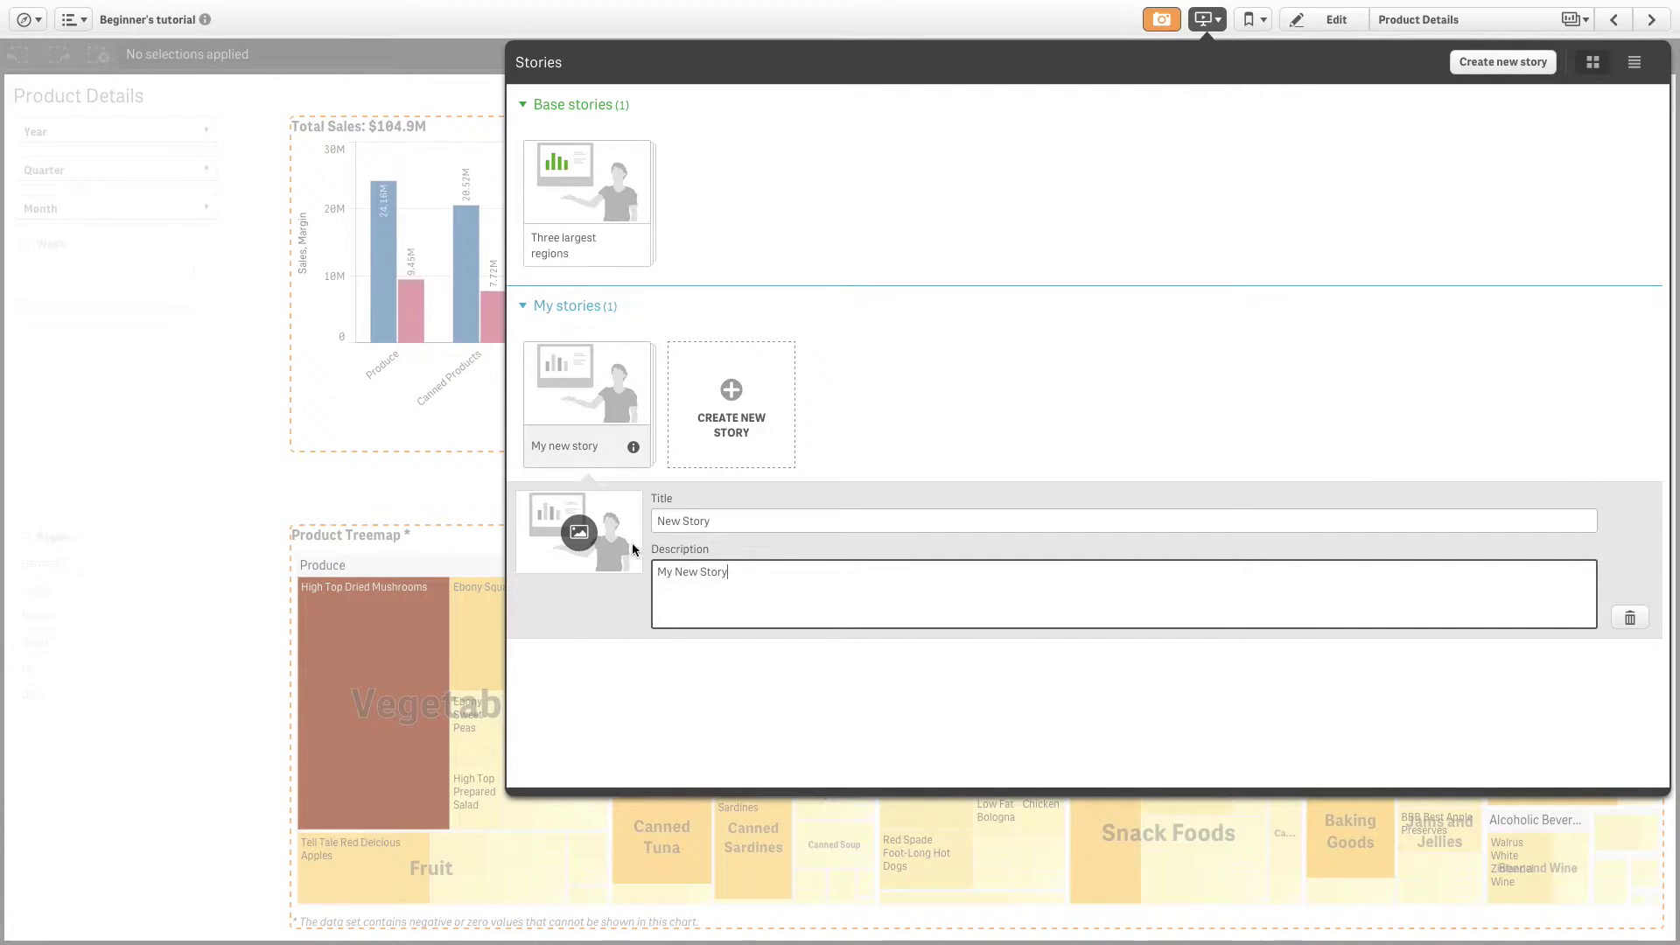
pyautogui.click(579, 532)
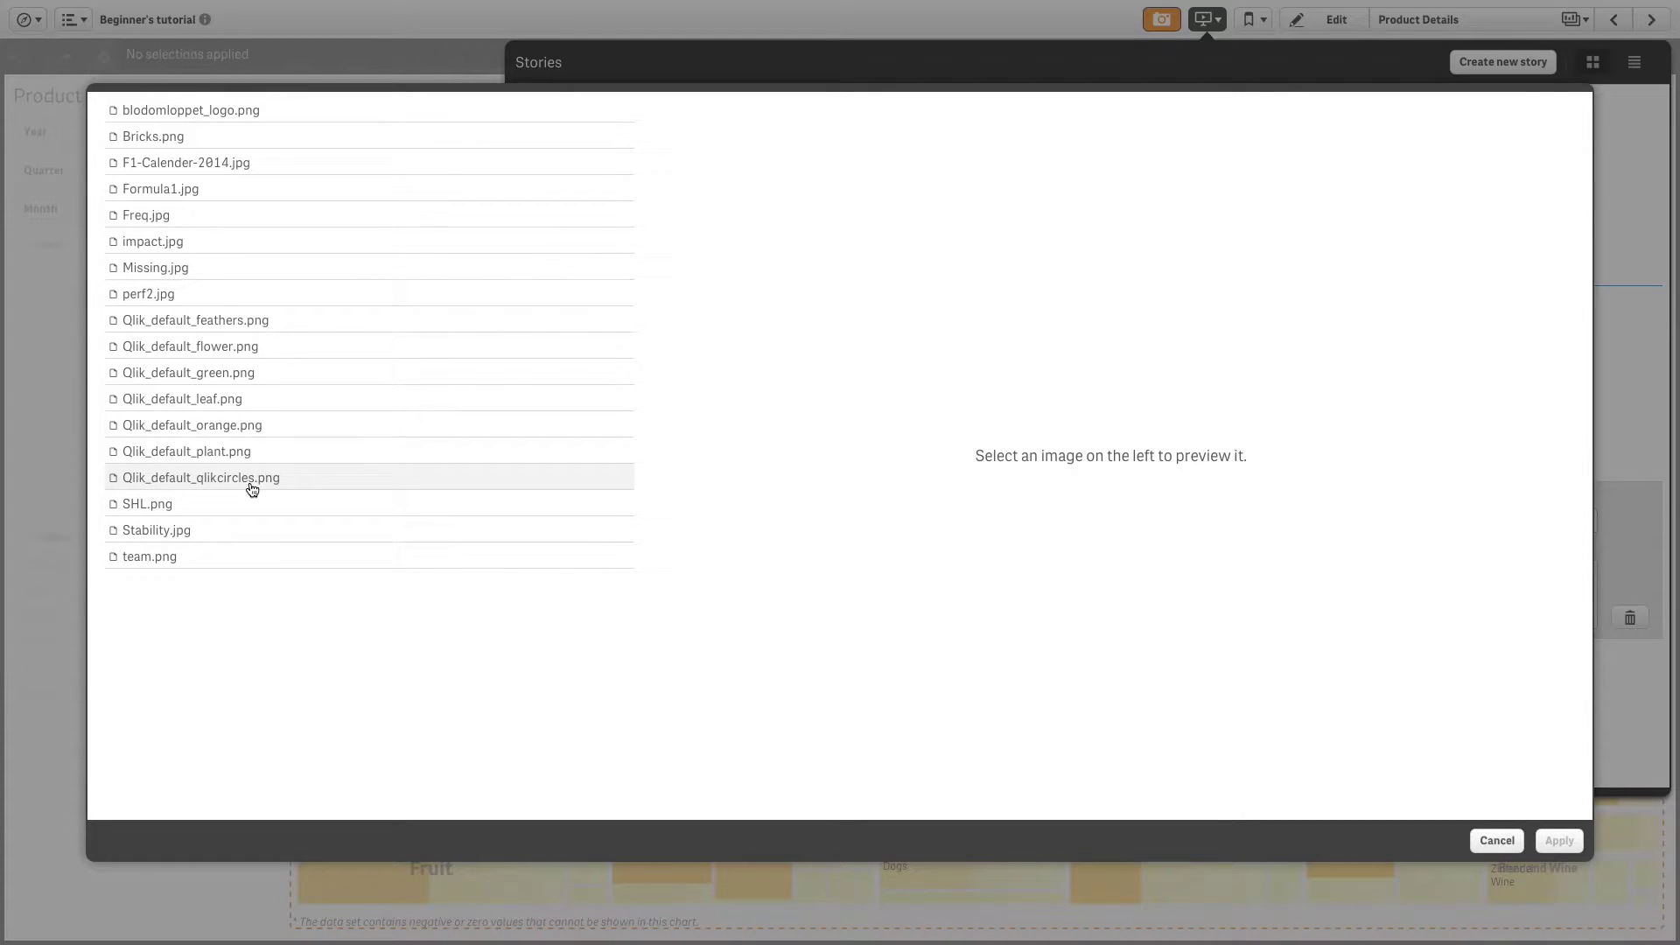
pyautogui.click(251, 490)
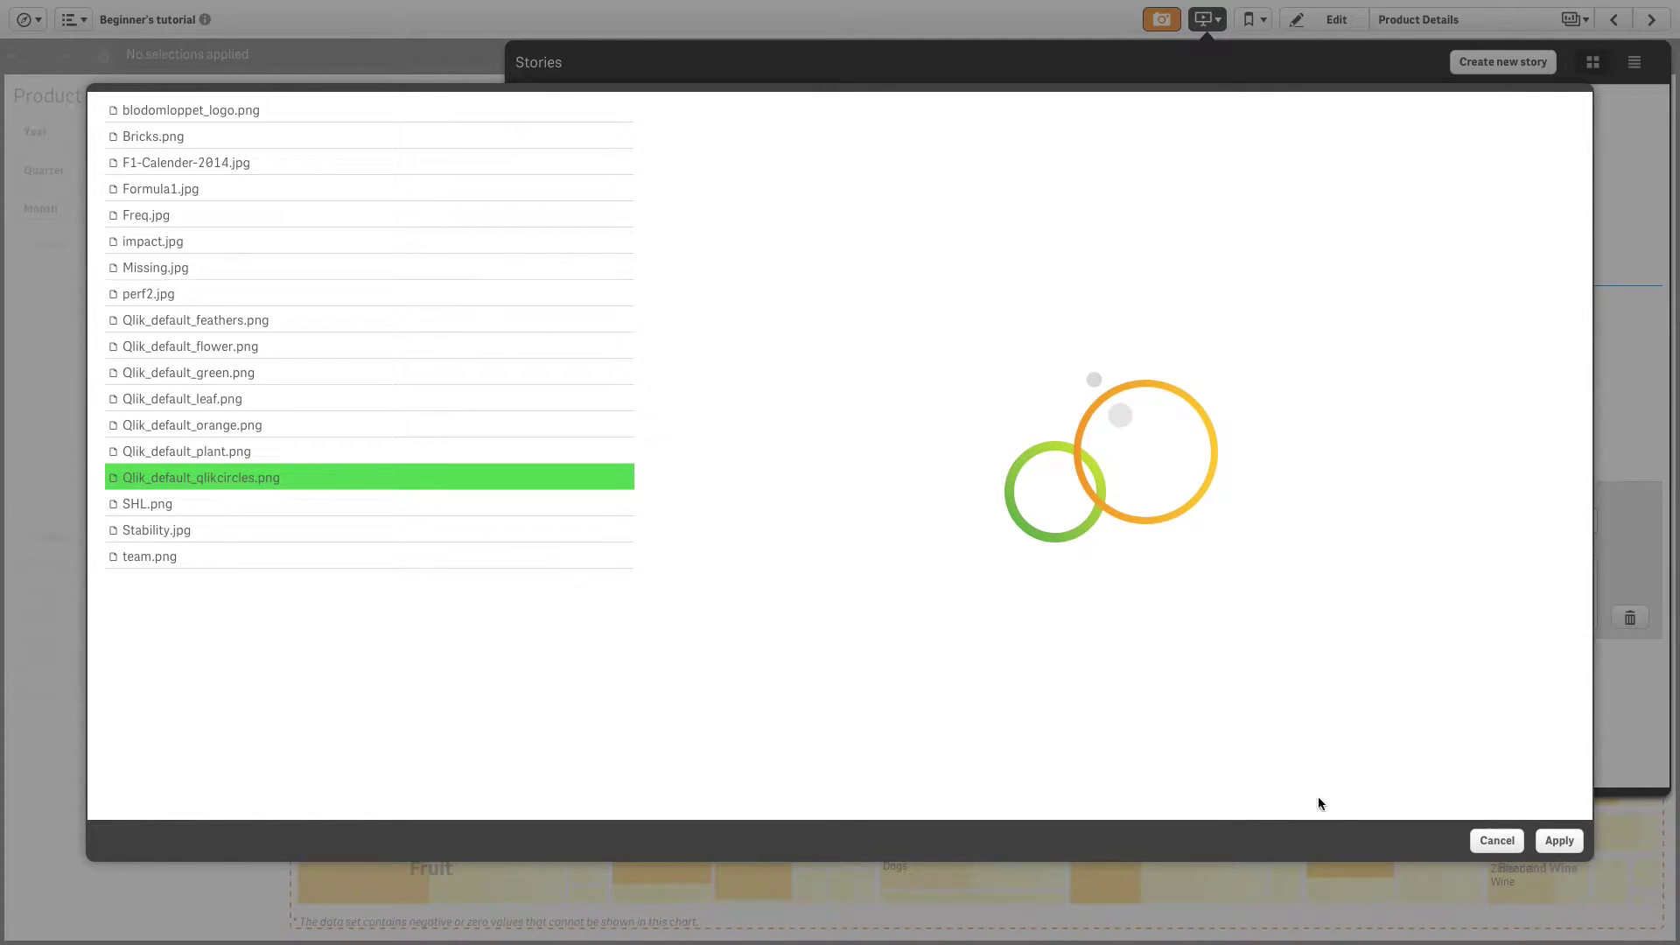
pyautogui.click(1559, 840)
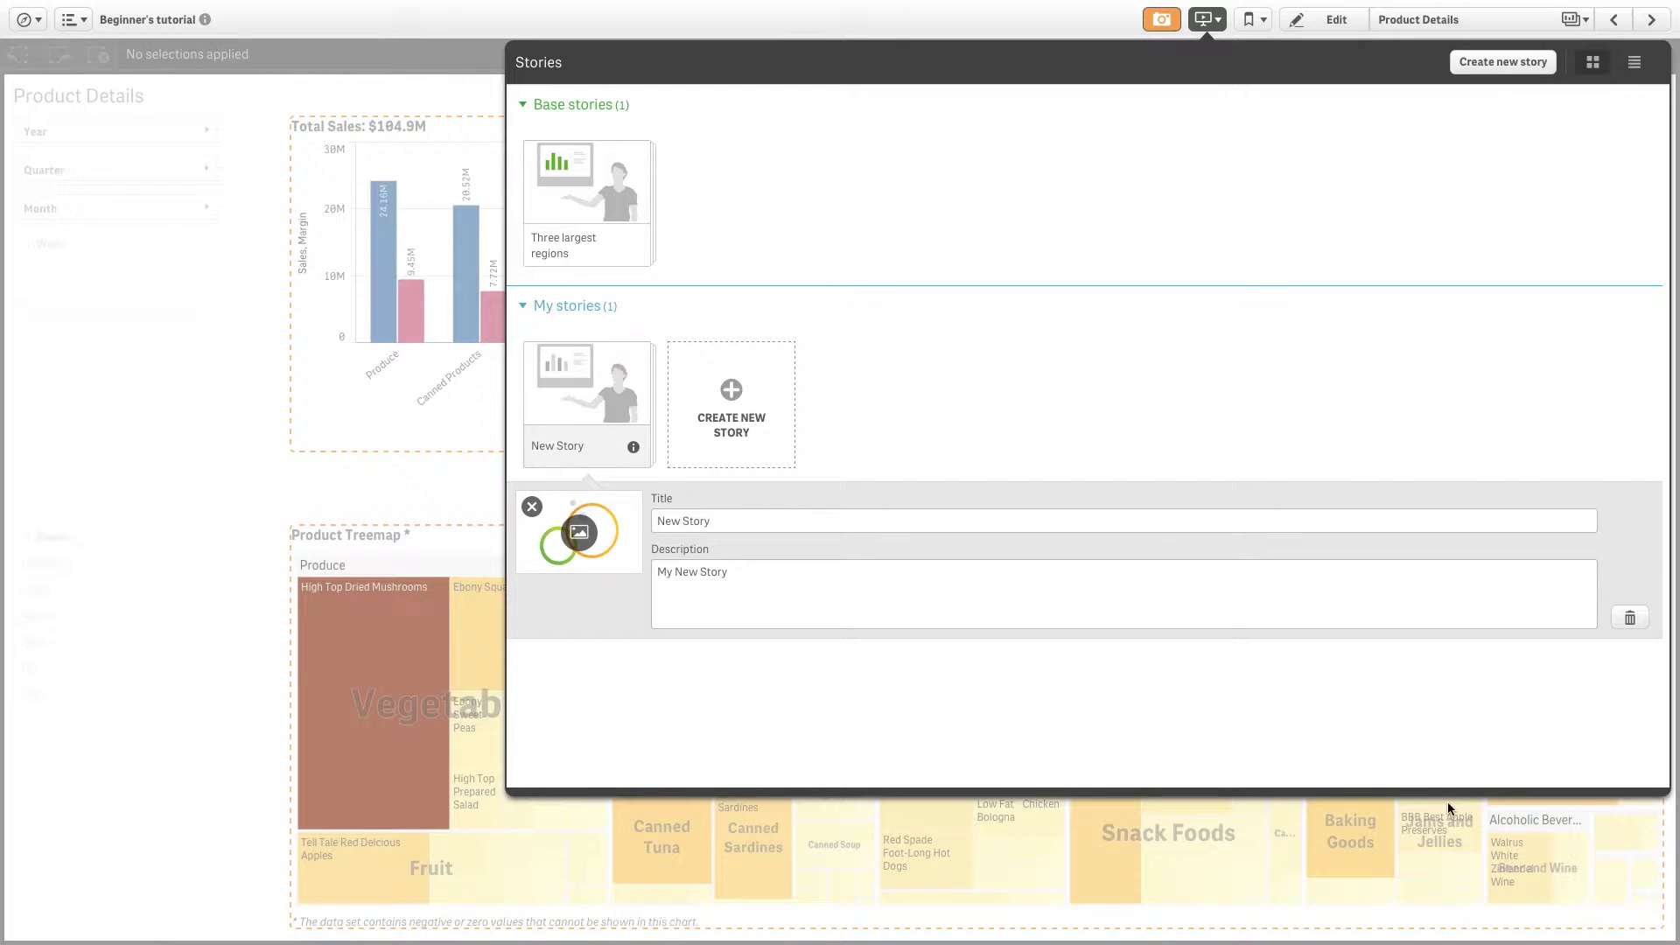
# - Open New Story and add a sheet slide embedding the Product Details sheet as slide 2
pyautogui.click(603, 379)
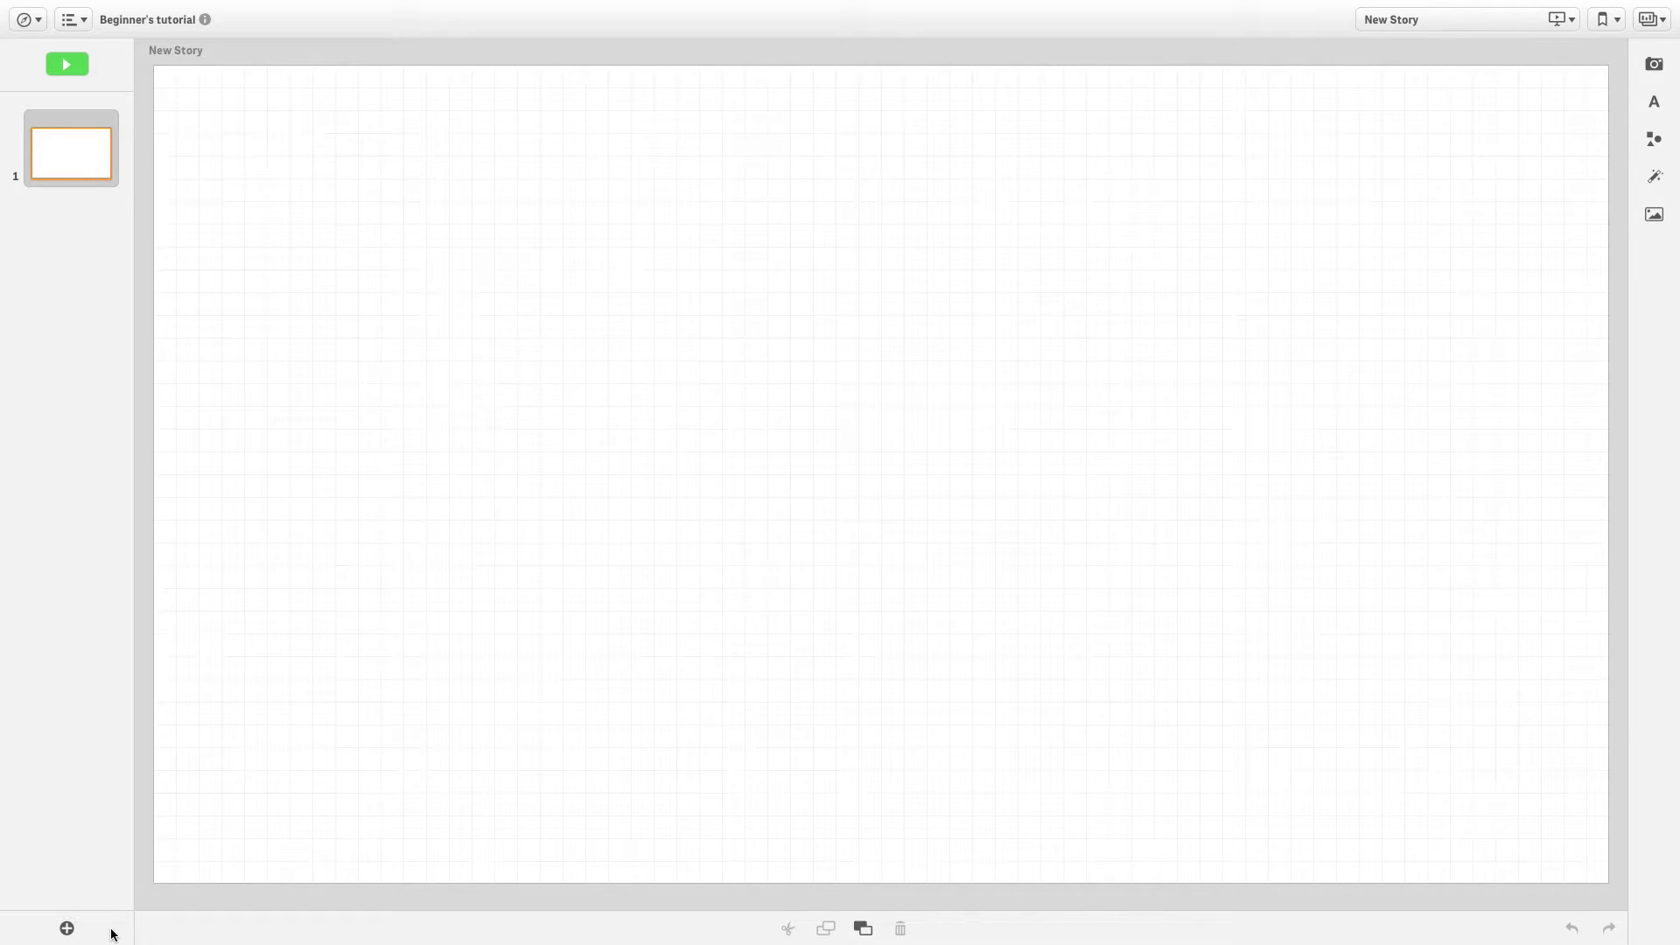
pyautogui.click(67, 927)
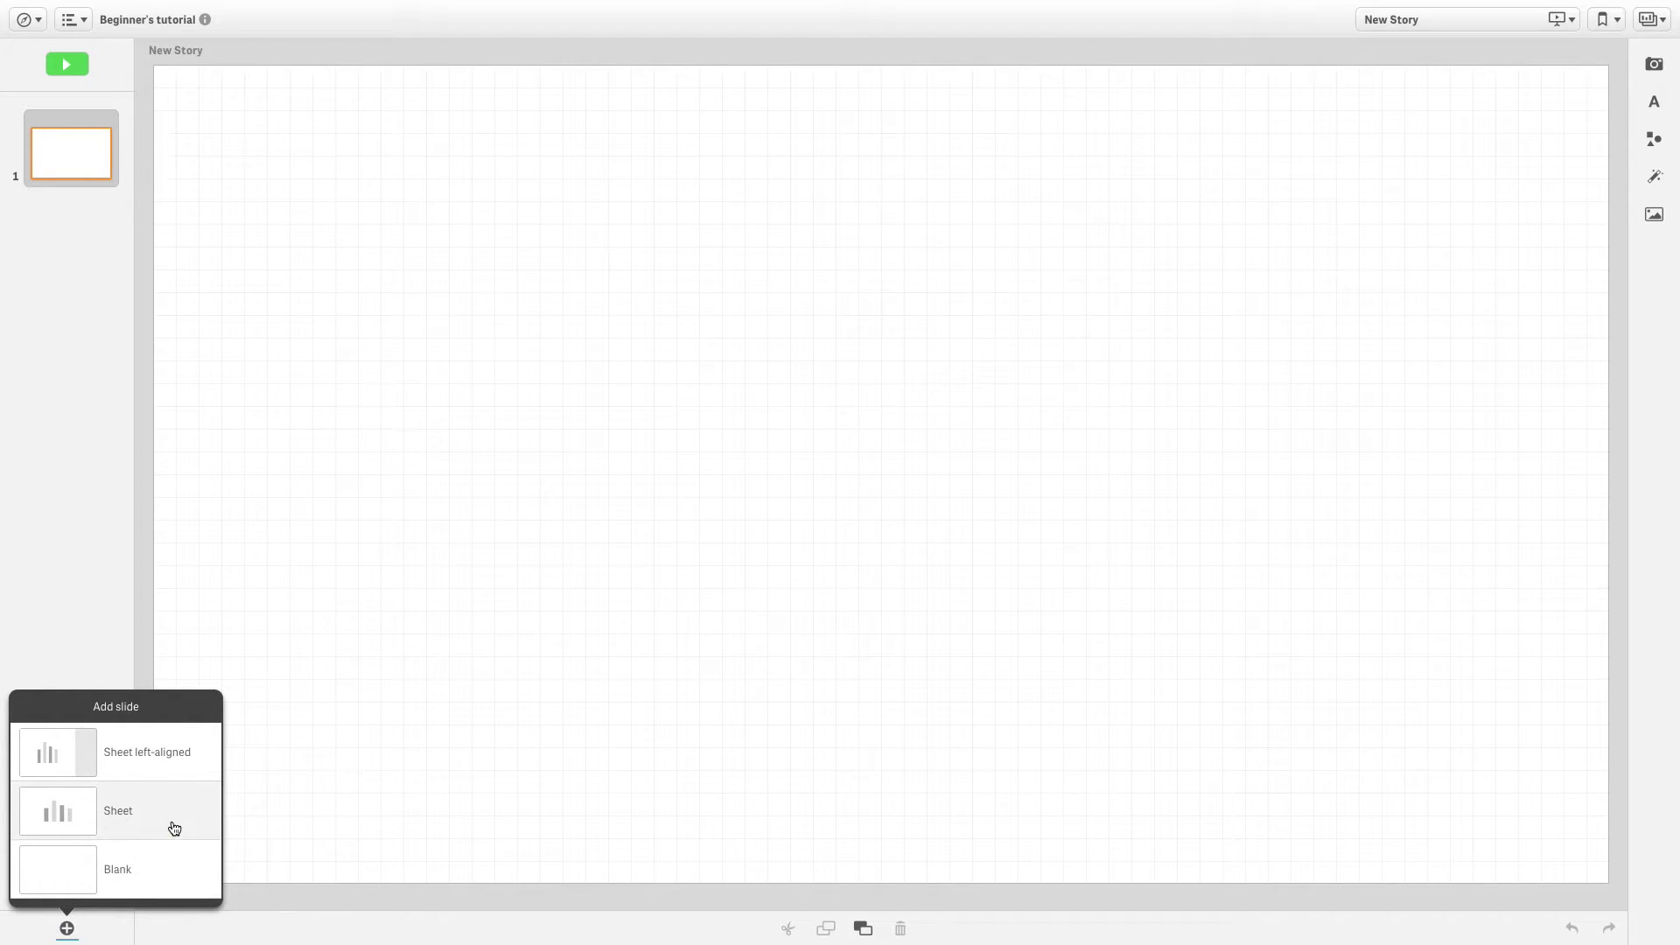
pyautogui.click(170, 827)
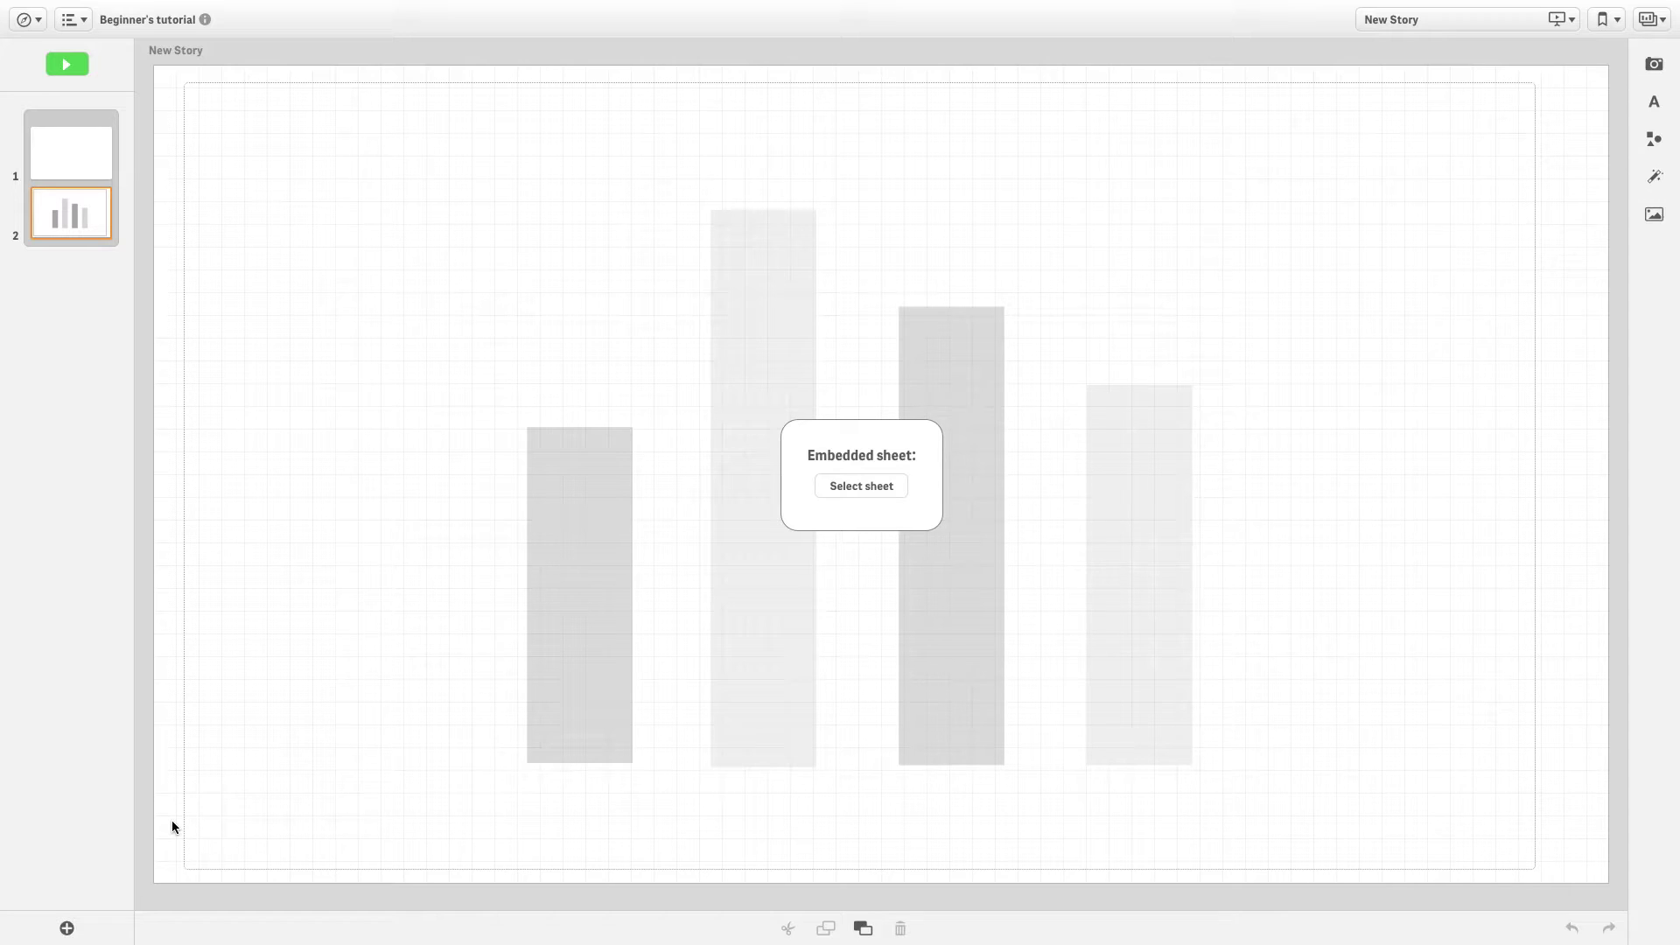
pyautogui.click(874, 488)
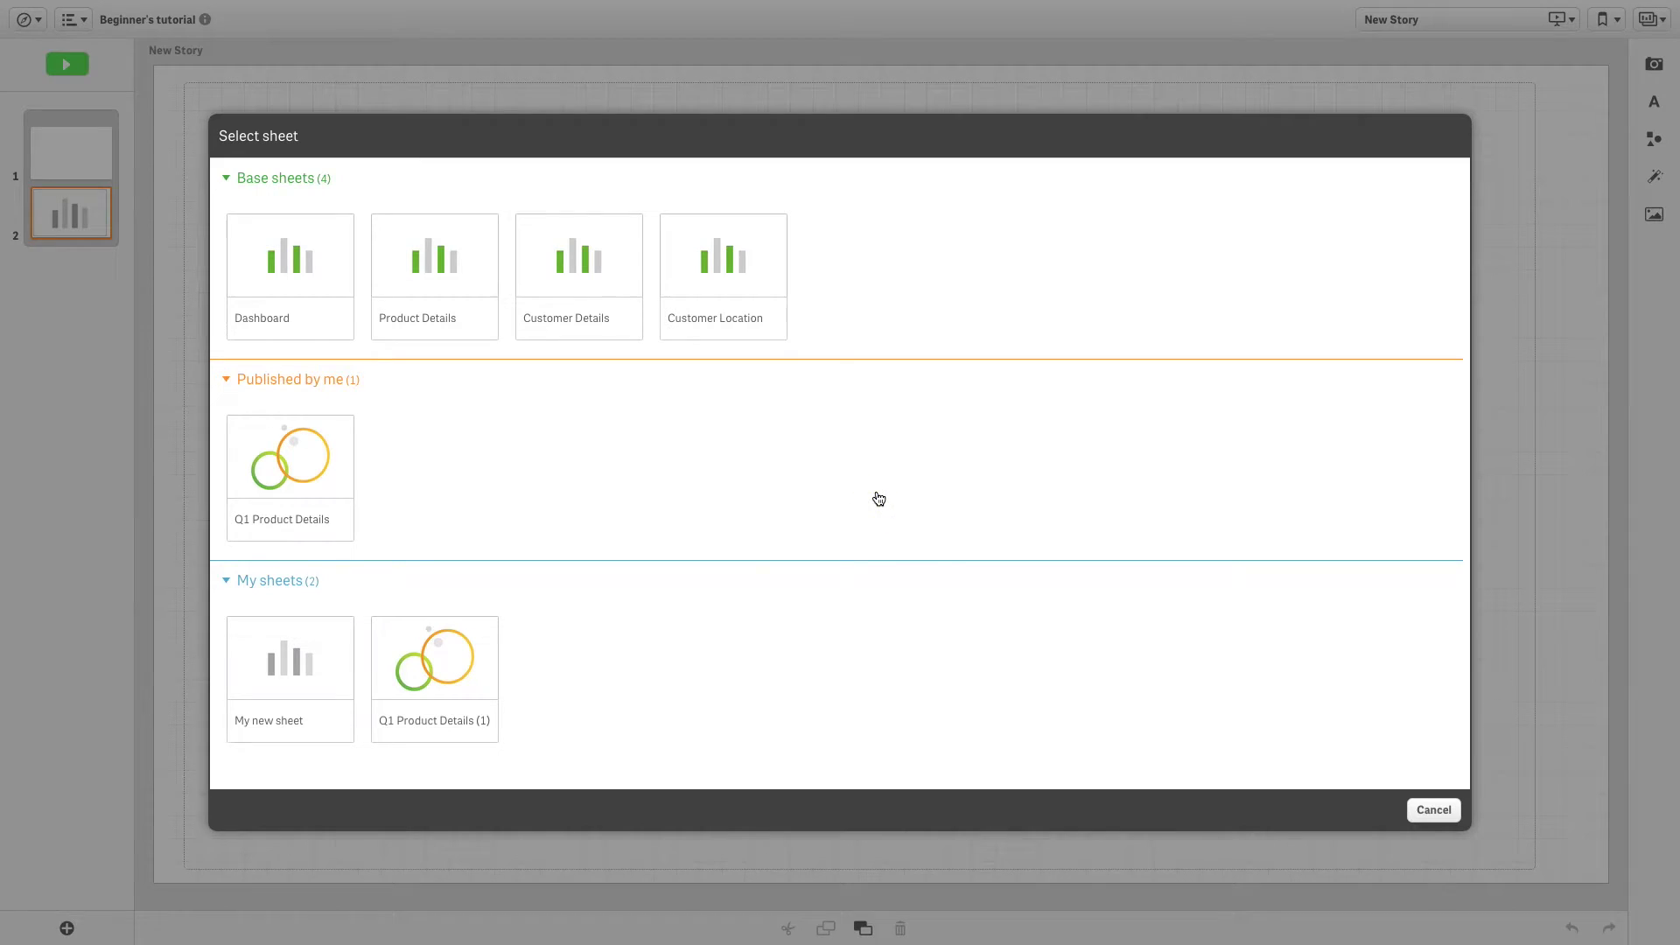
pyautogui.click(461, 279)
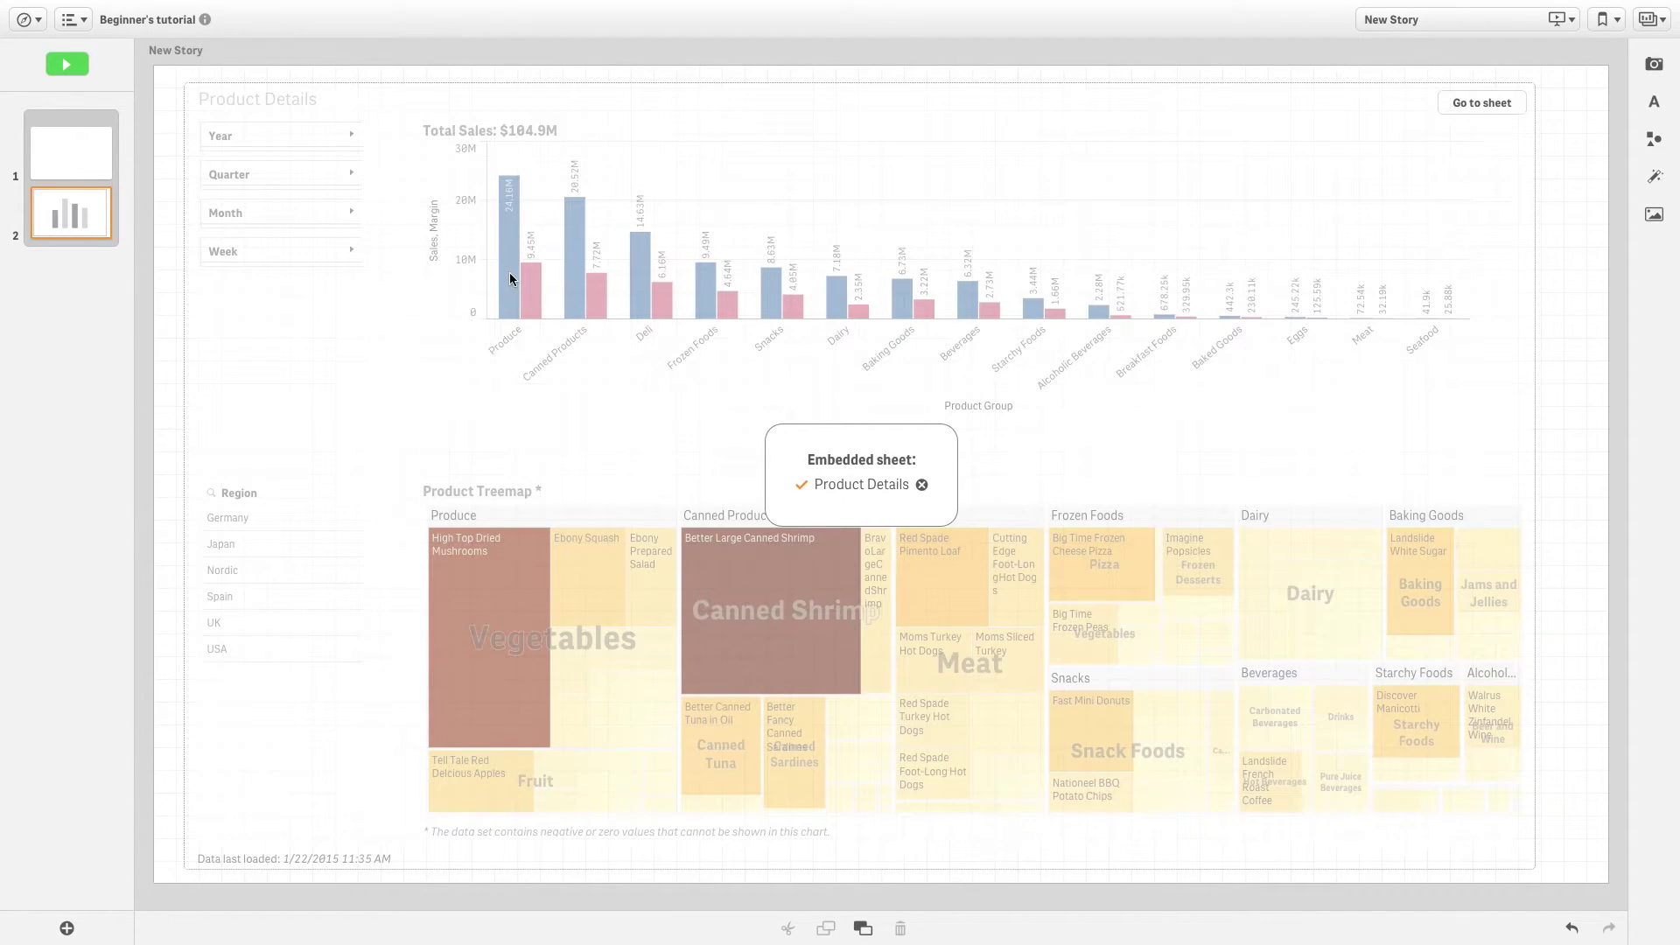
# - Add a blank slide 3 after the Product Details slide
pyautogui.click(67, 927)
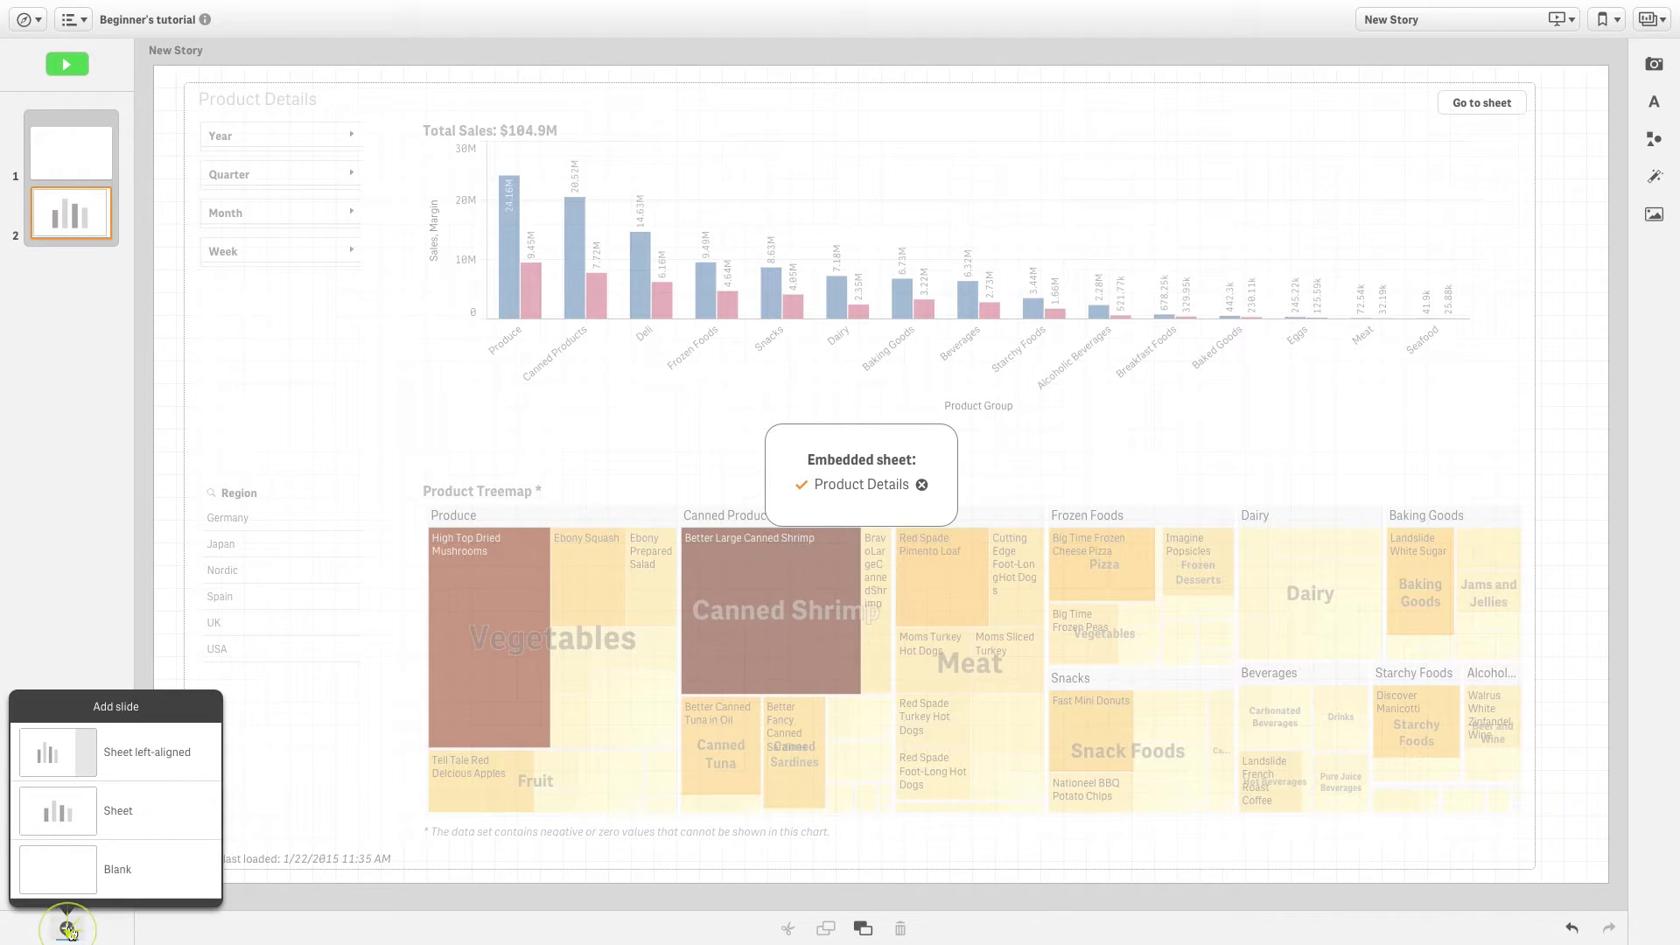
pyautogui.click(116, 881)
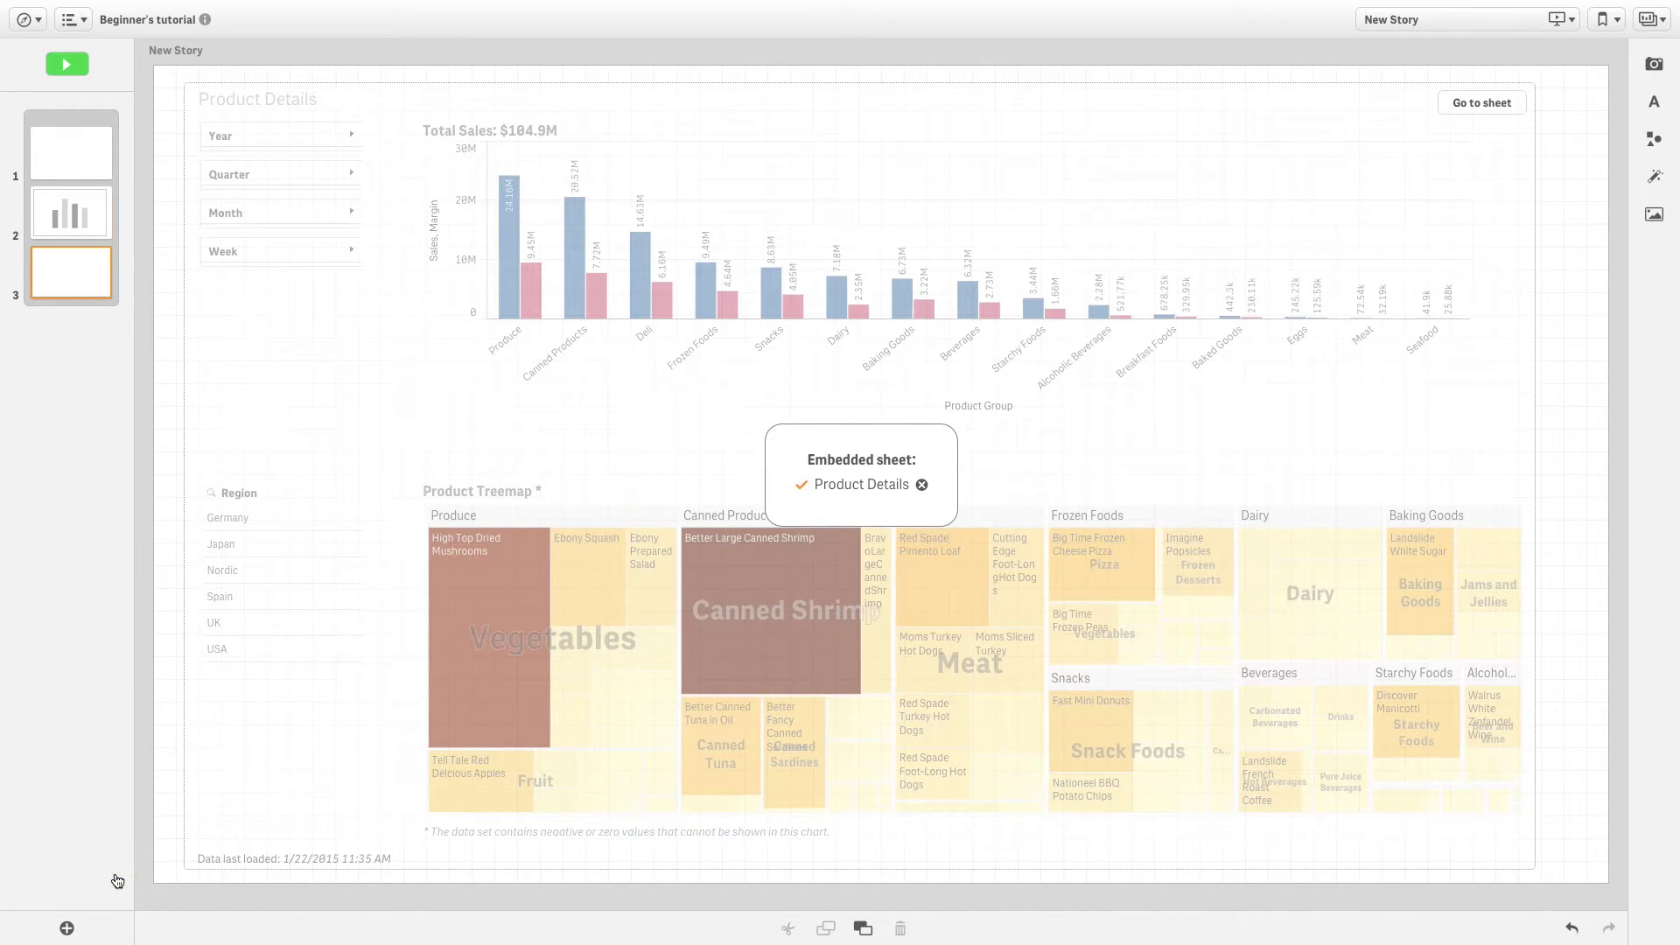
pyautogui.moveTo(78, 286)
pyautogui.mouseDown()
pyautogui.moveTo(77, 210)
pyautogui.moveTo(66, 288)
pyautogui.mouseUp()
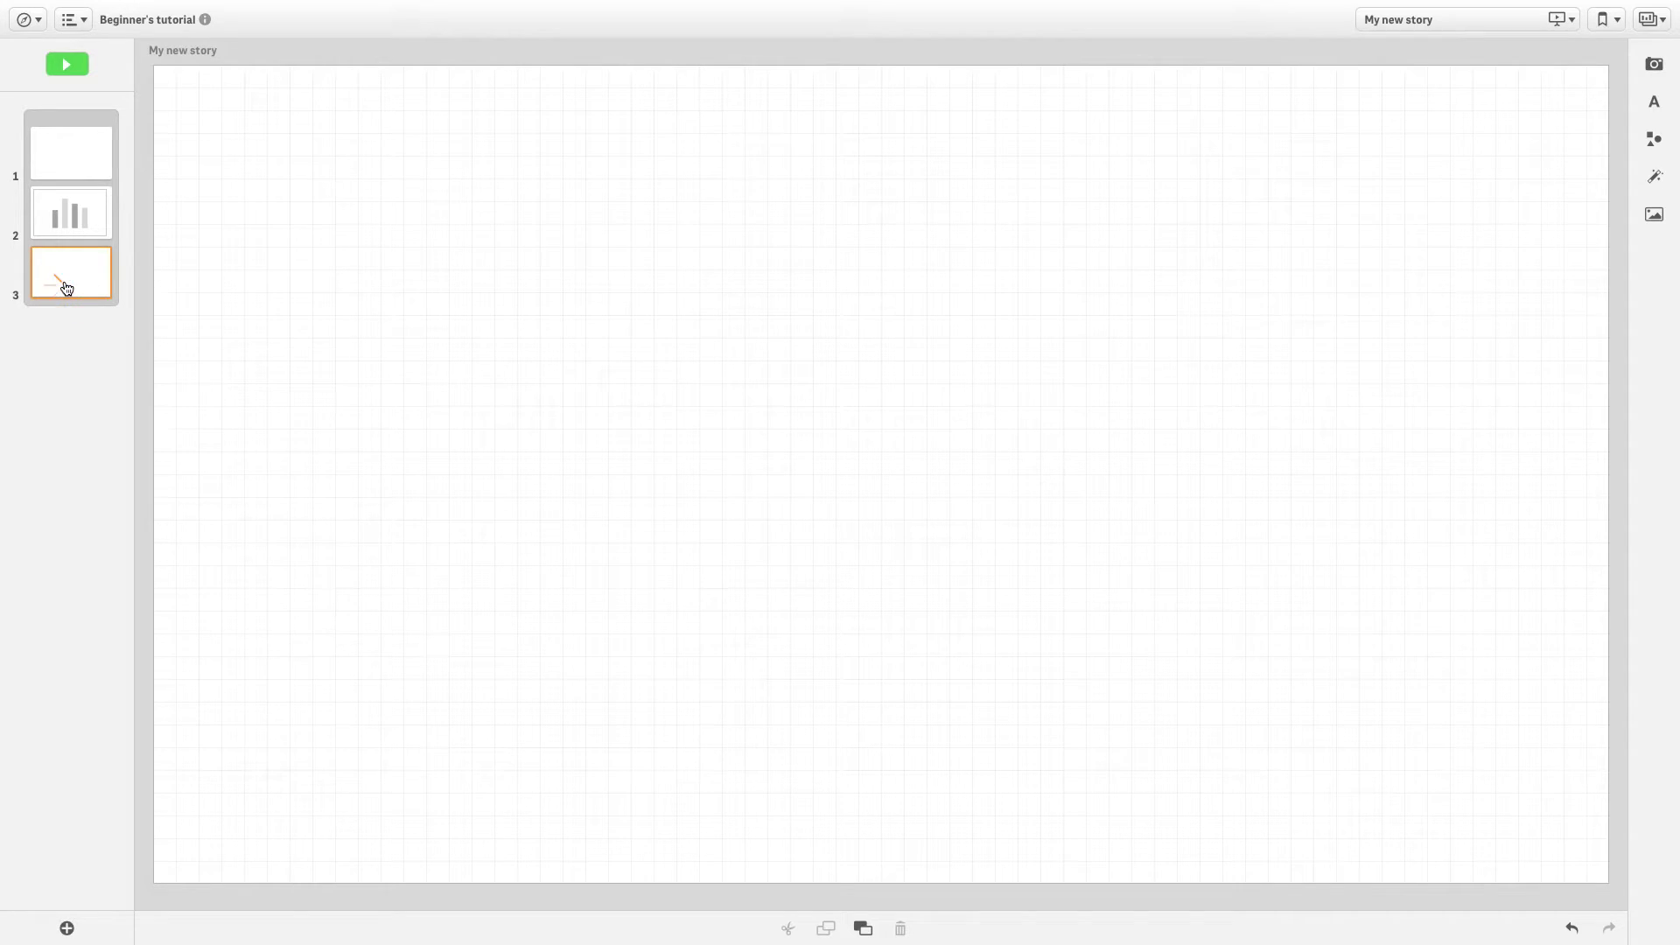
# - Duplicate blank slide 3, then delete the resulting duplicate slide 4
pyautogui.rightClick(66, 287)
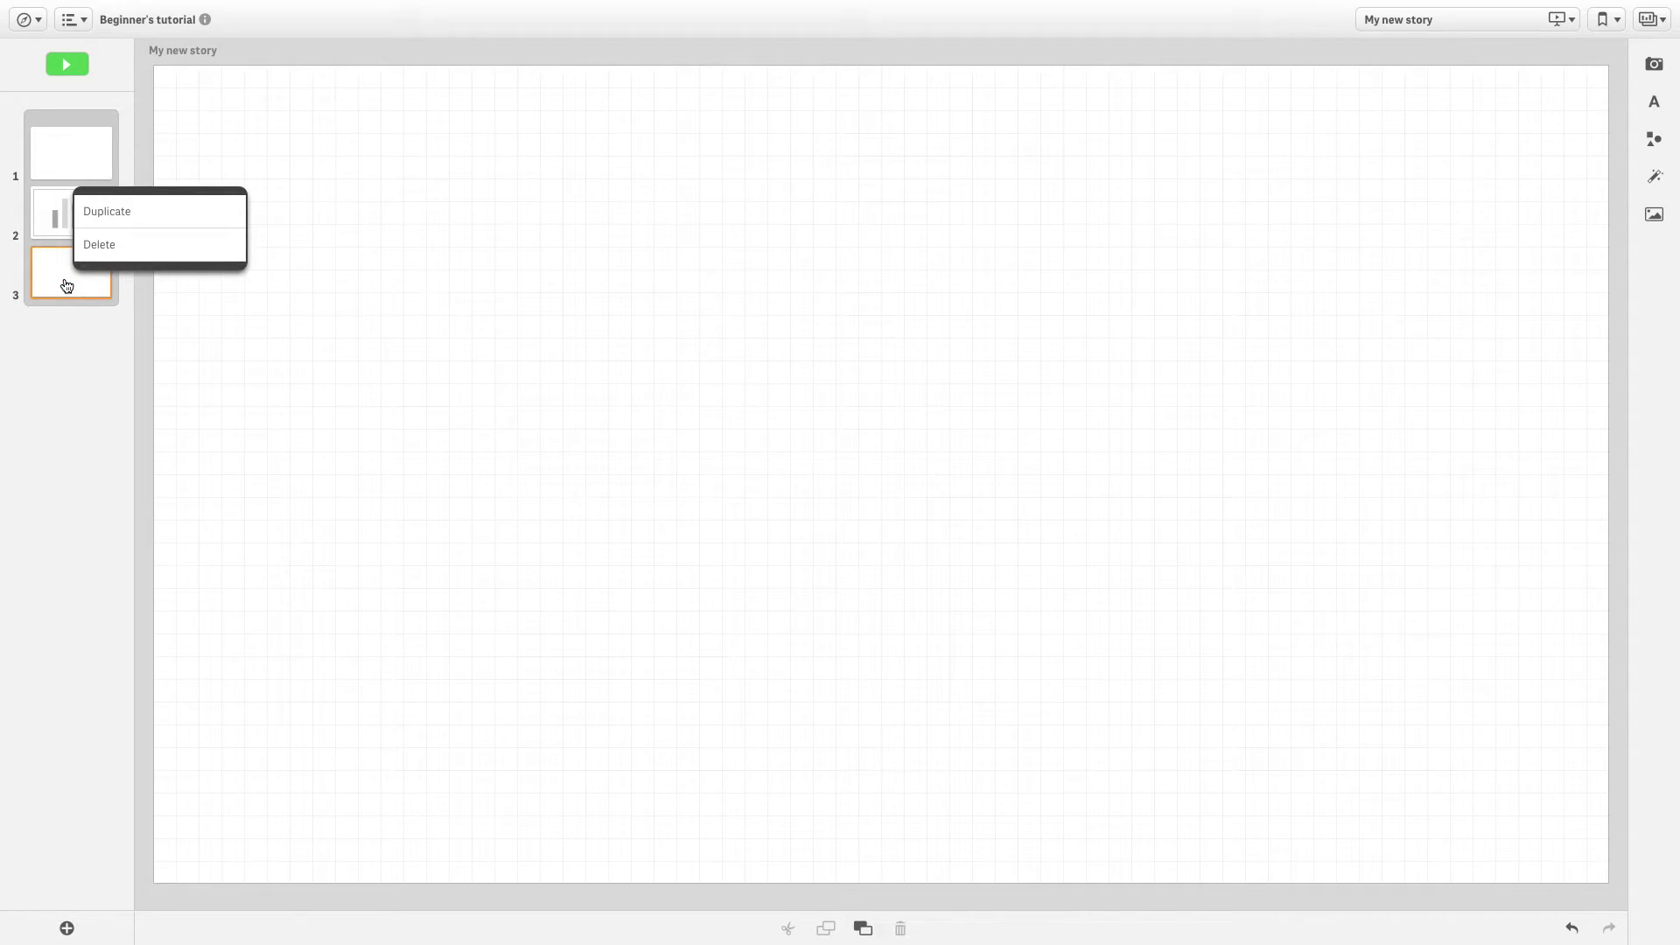
pyautogui.click(138, 217)
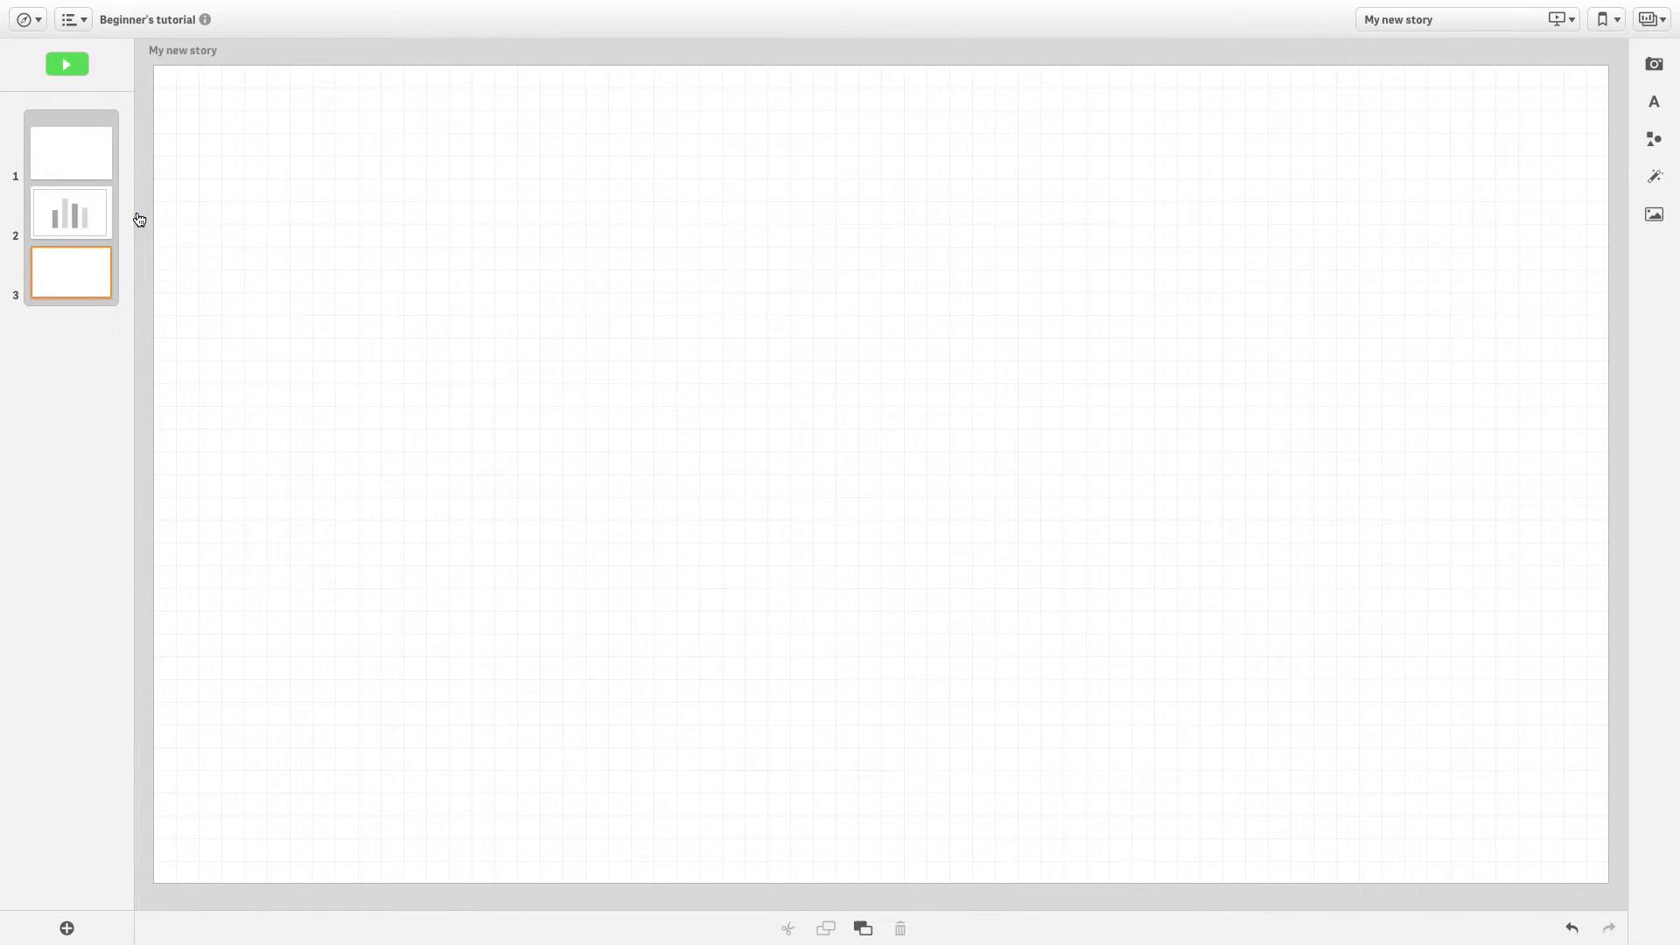
pyautogui.rightClick(88, 337)
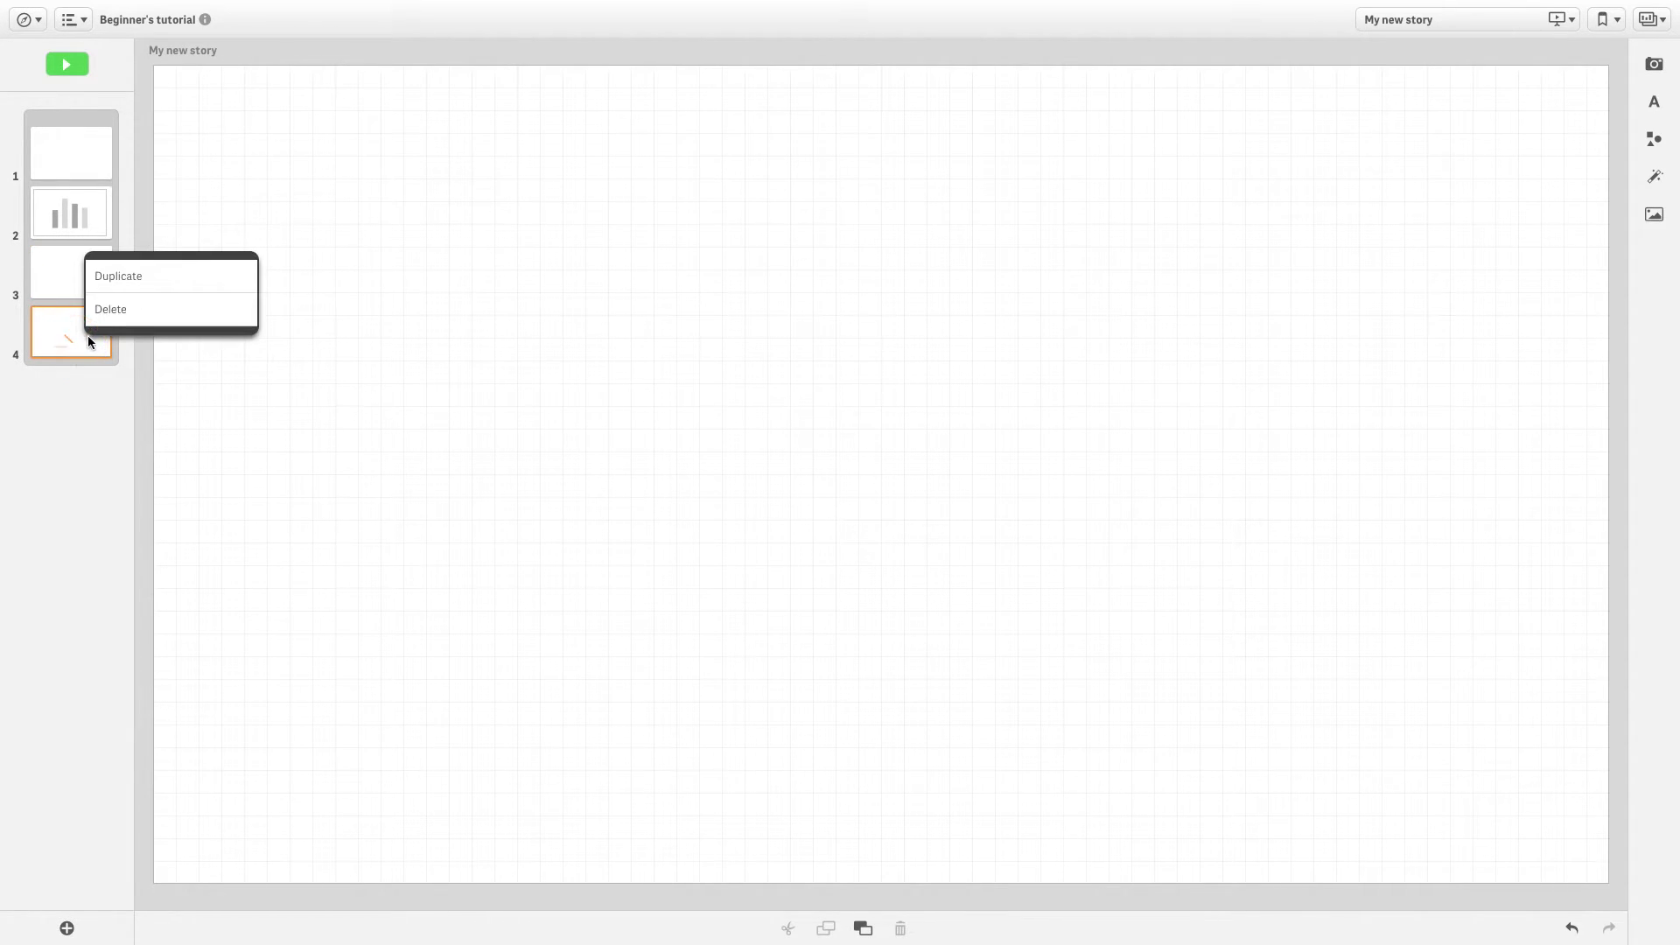
pyautogui.click(138, 310)
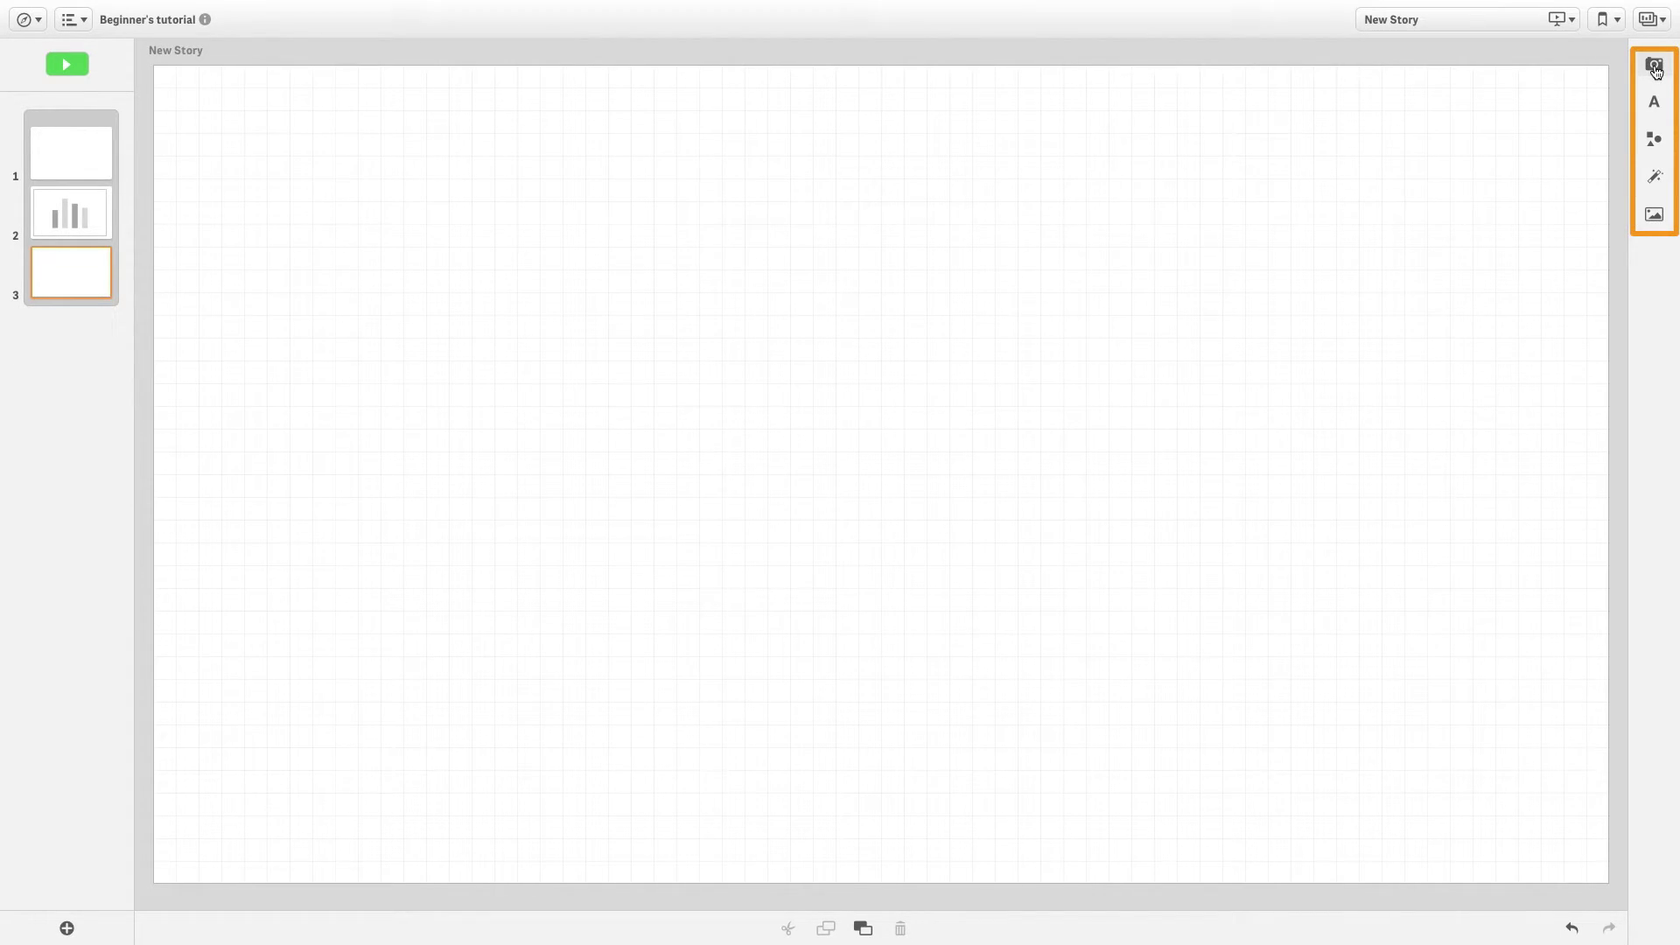
# - Place the Total Sales and Quarterly Trend snapshots on slide 3, shrinking Quarterly Trend below the bar chart
pyautogui.click(1655, 68)
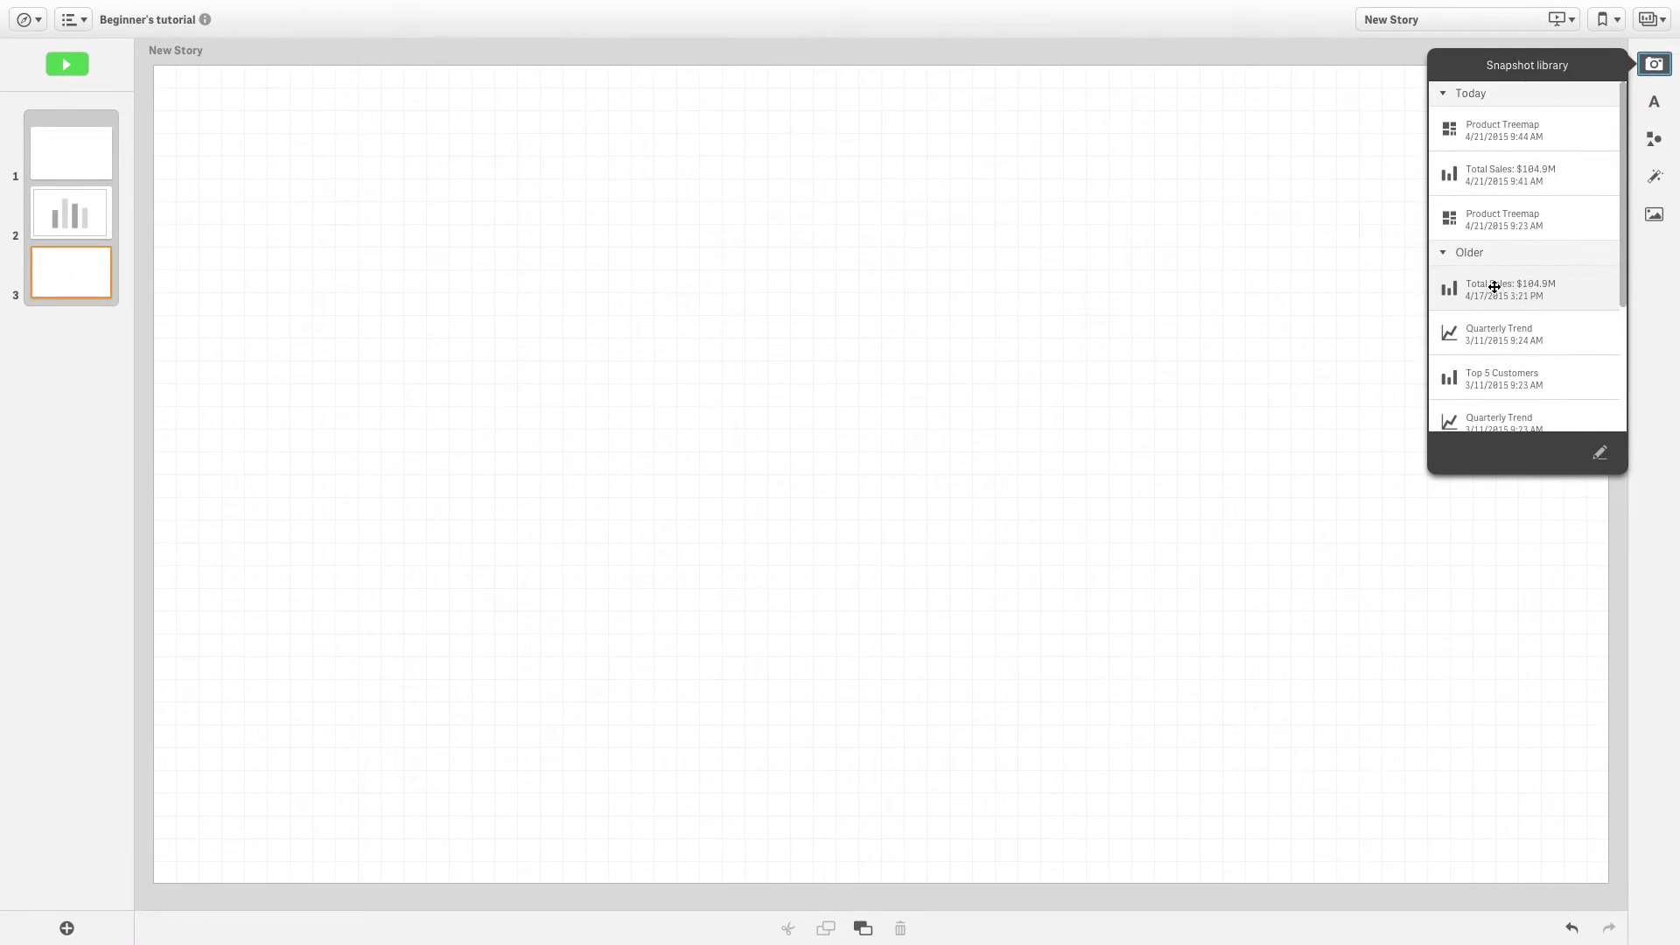
pyautogui.moveTo(1495, 286); pyautogui.dragTo(891, 256)
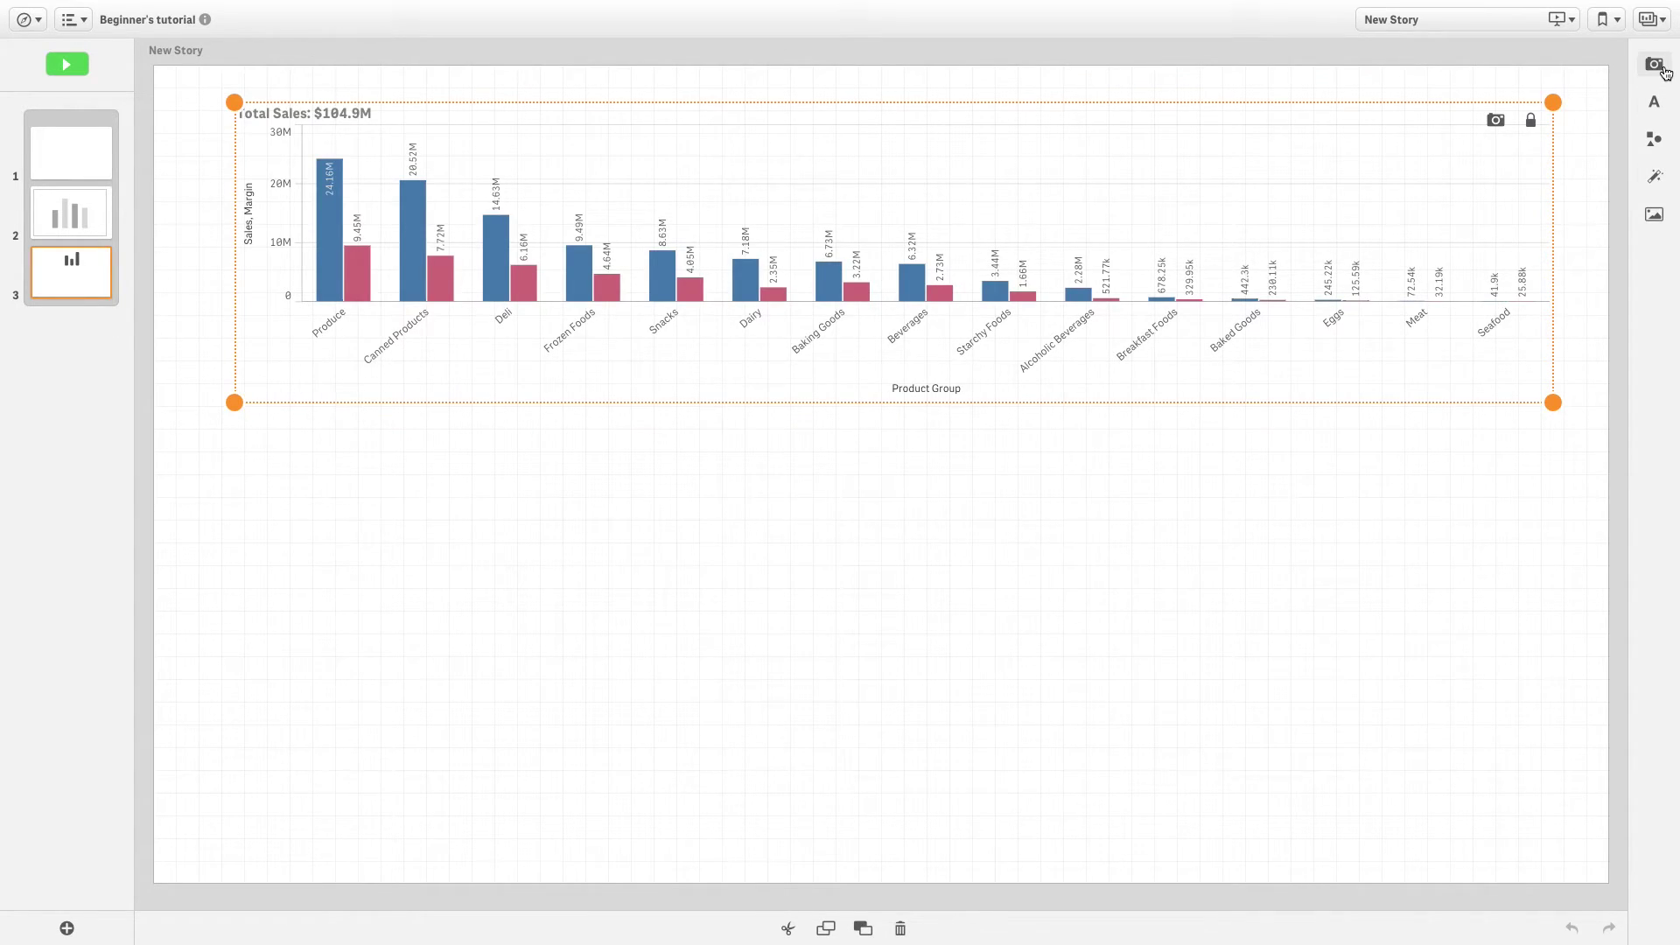
pyautogui.click(1654, 64)
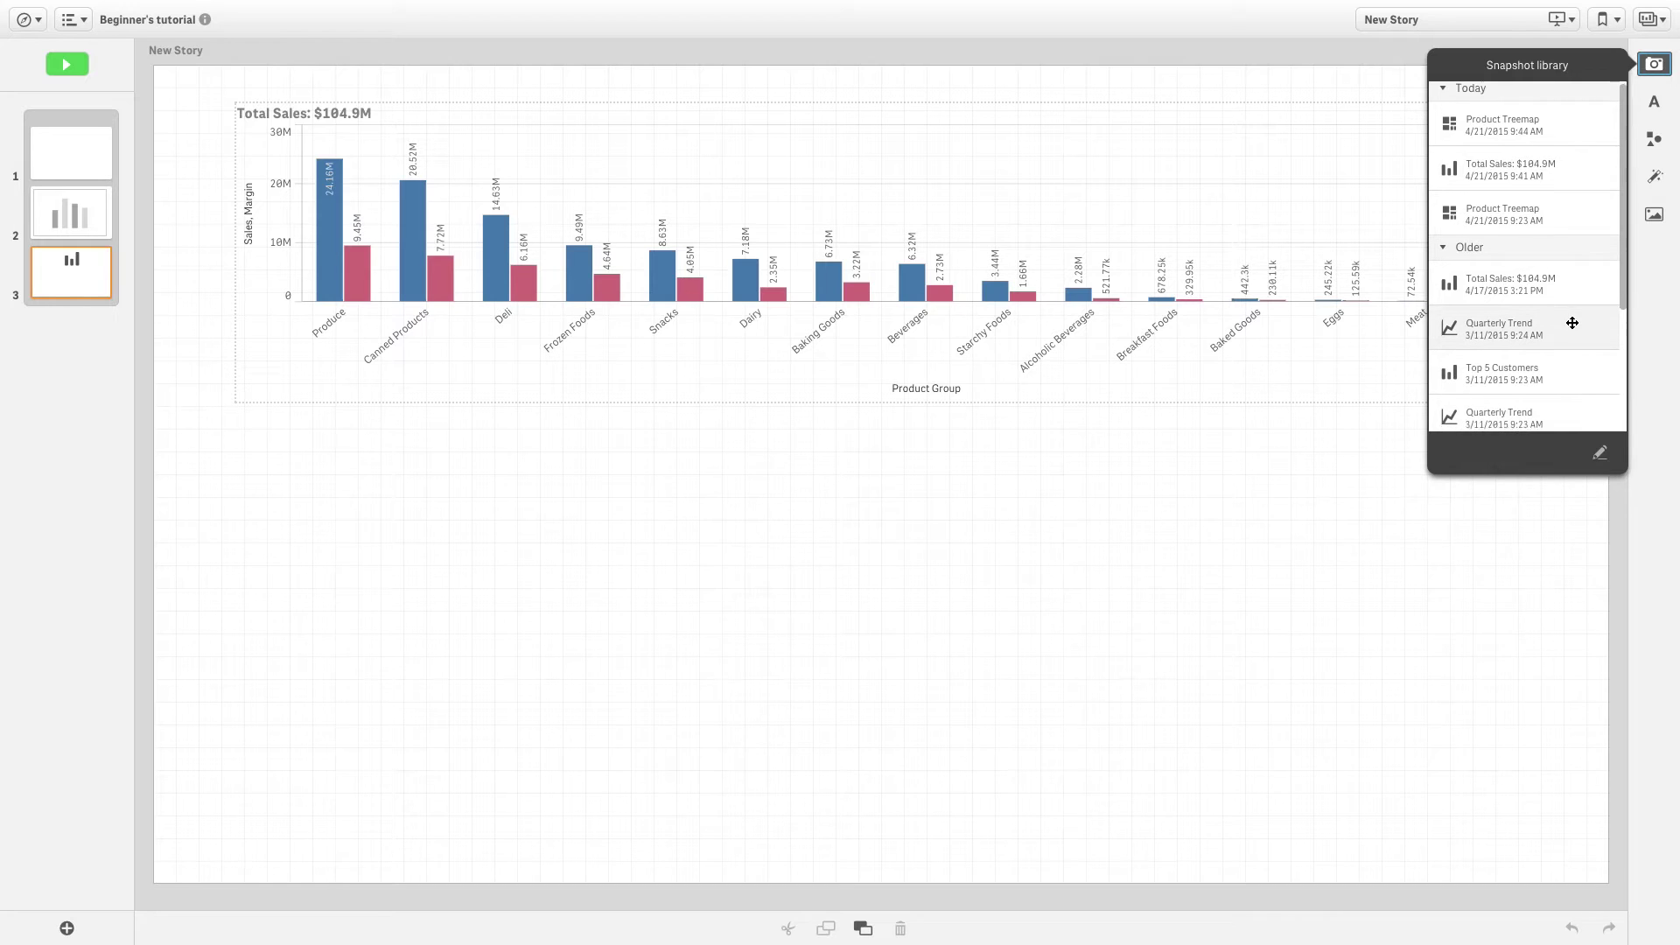
pyautogui.scroll(-1, 1578, 316)
pyautogui.moveTo(1567, 307)
pyautogui.mouseDown()
pyautogui.moveTo(1407, 334)
pyautogui.moveTo(584, 615)
pyautogui.mouseUp()
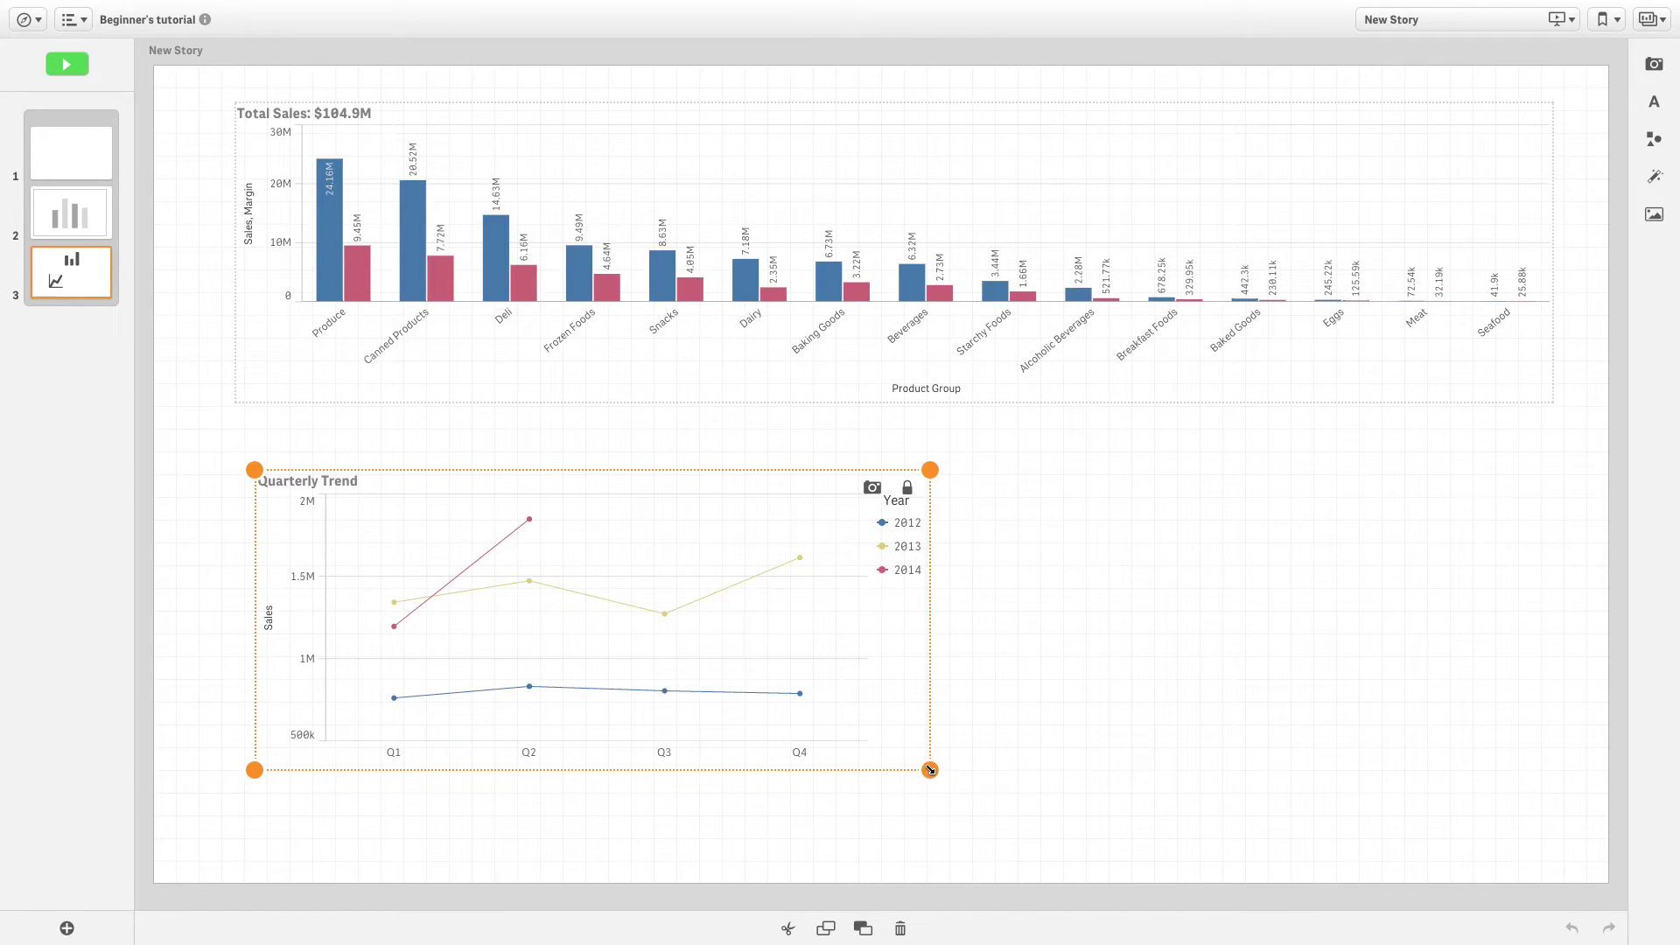
pyautogui.moveTo(930, 771); pyautogui.dragTo(788, 705)
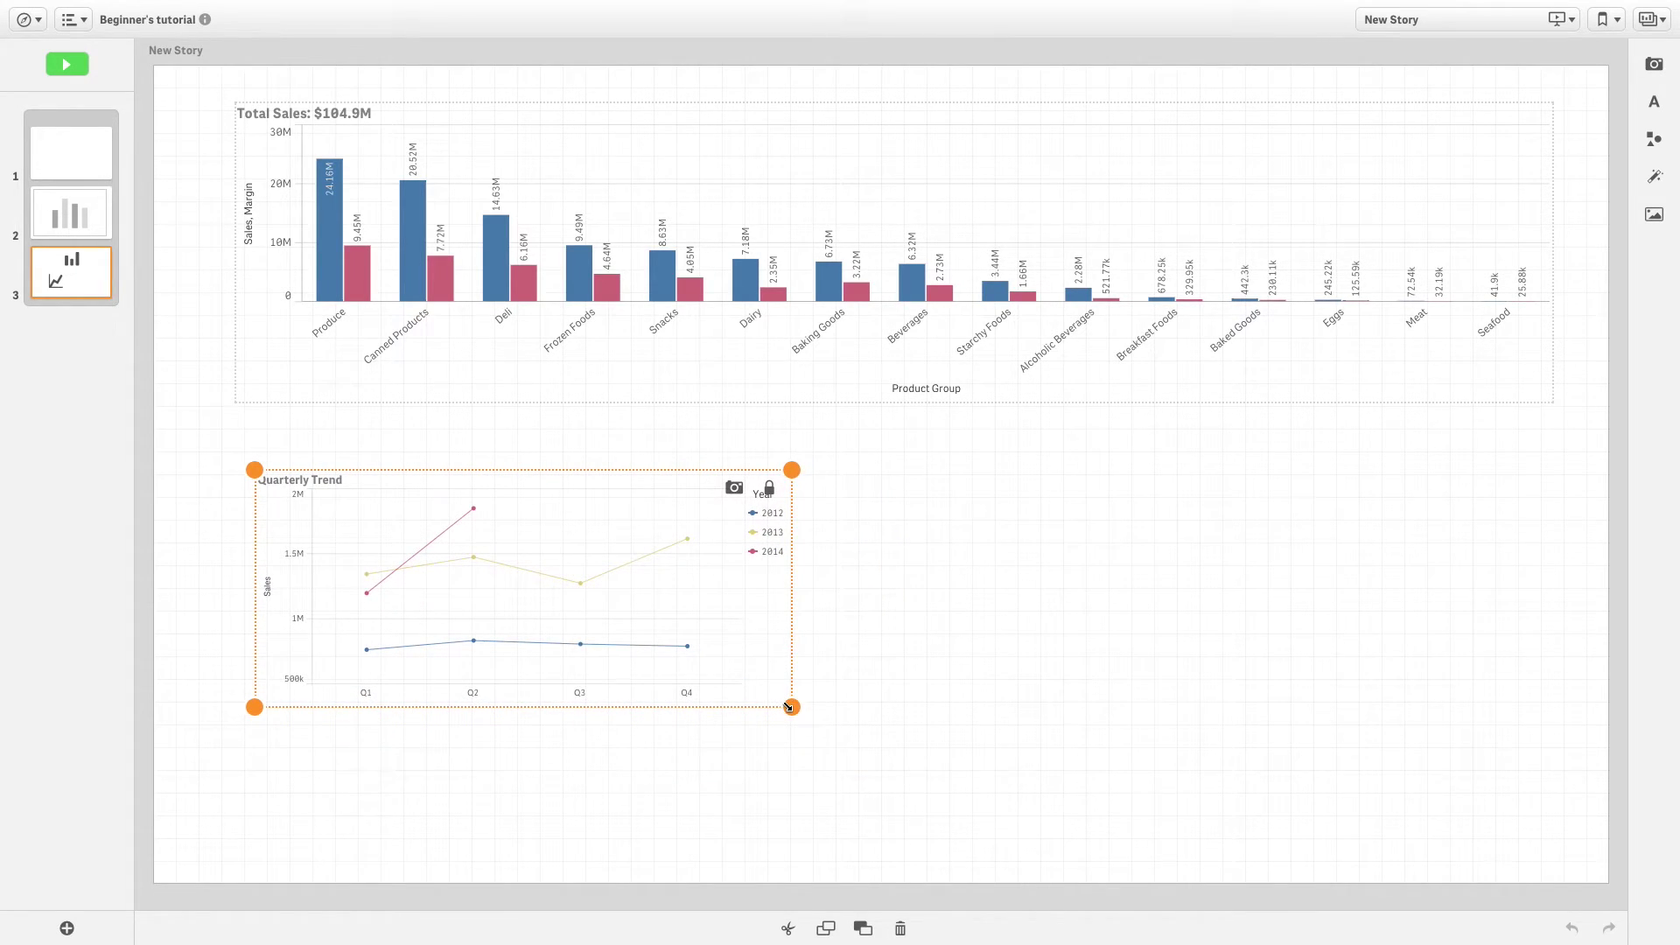
# - Place the Top 5 Customers snapshot at the lower right of slide 3 and bring it to front
pyautogui.click(1654, 65)
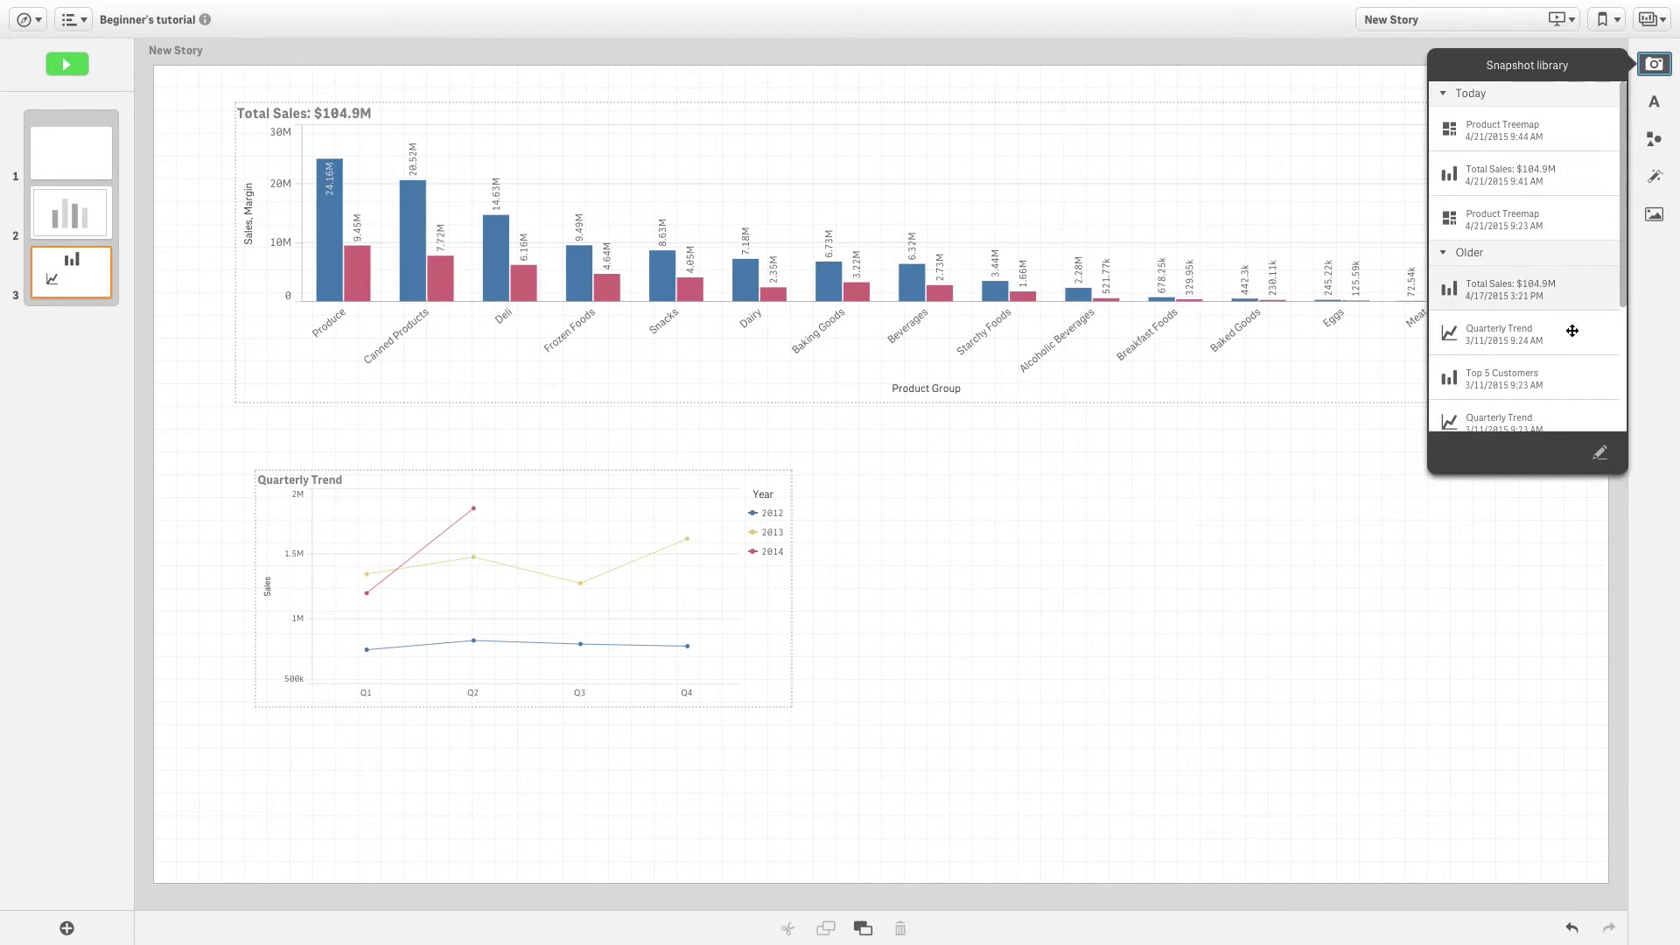
pyautogui.moveTo(1524, 376)
pyautogui.mouseDown()
pyautogui.moveTo(1400, 385)
pyautogui.moveTo(992, 692)
pyautogui.mouseUp()
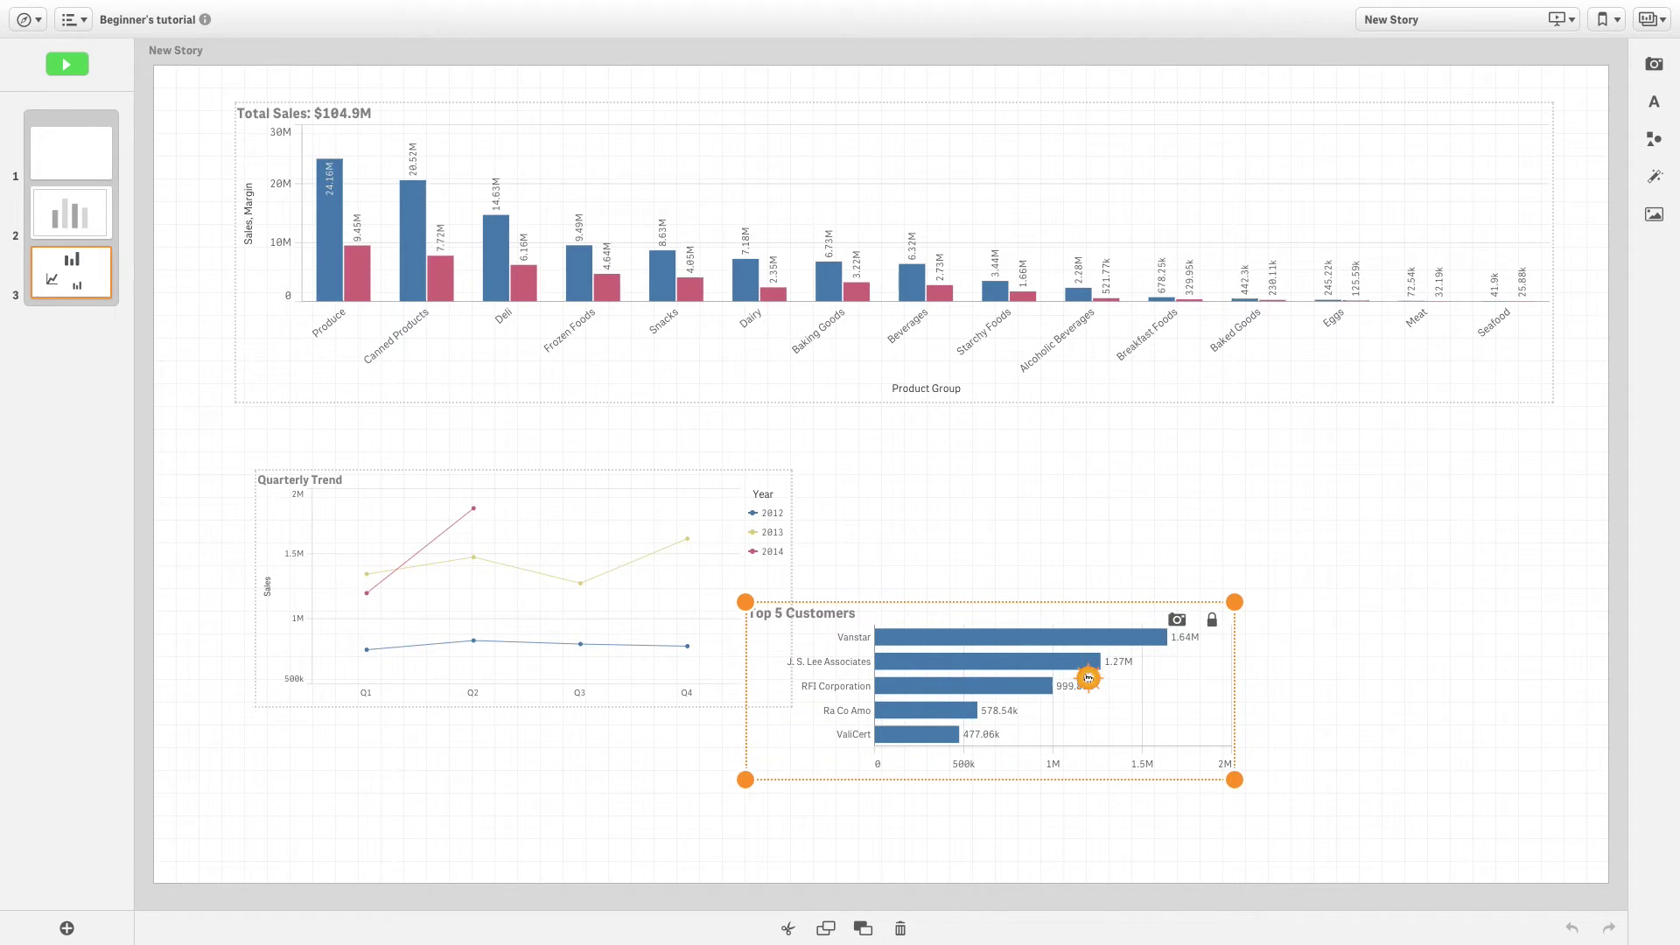
pyautogui.rightClick(1088, 677)
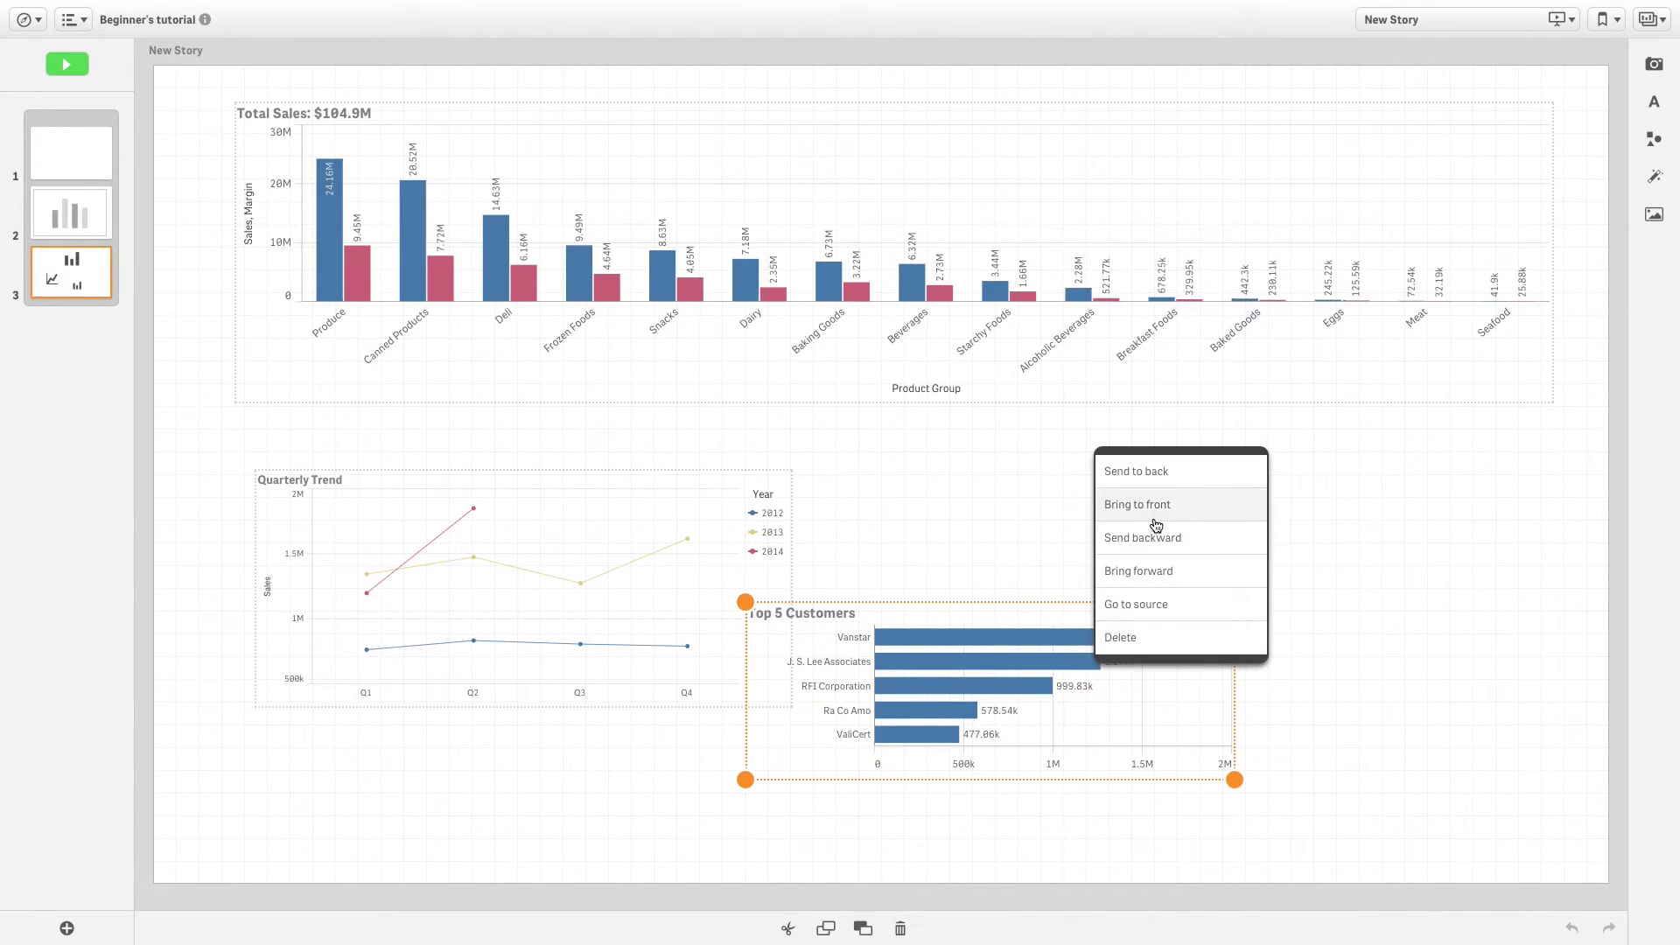
pyautogui.click(1155, 511)
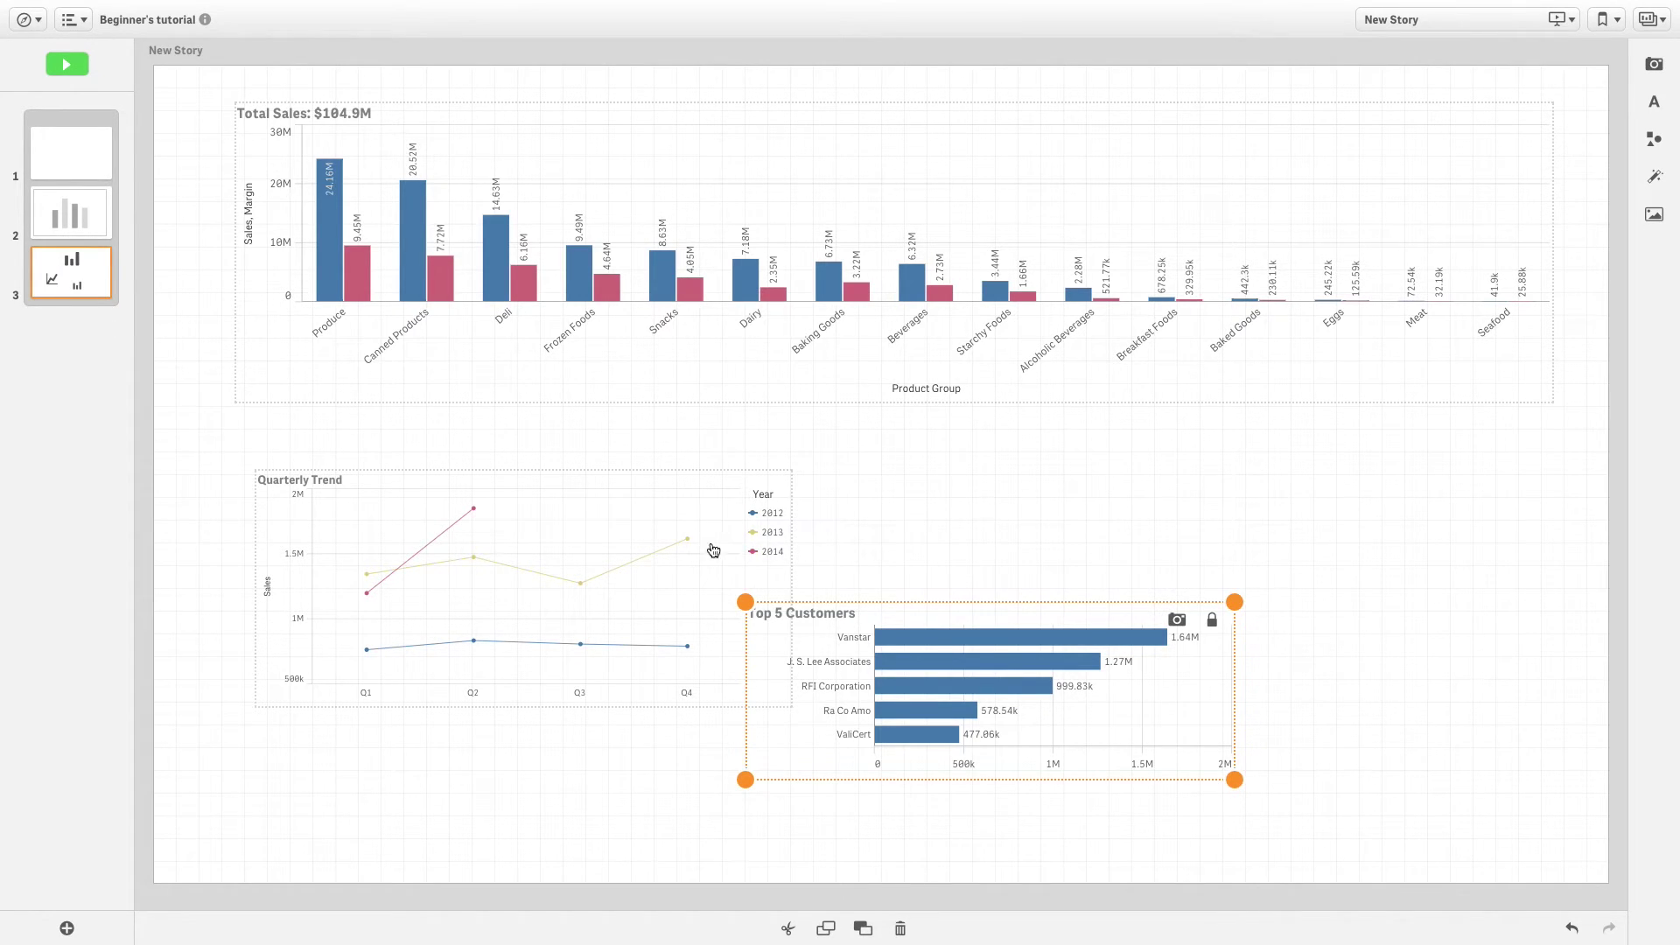
pyautogui.click(670, 549)
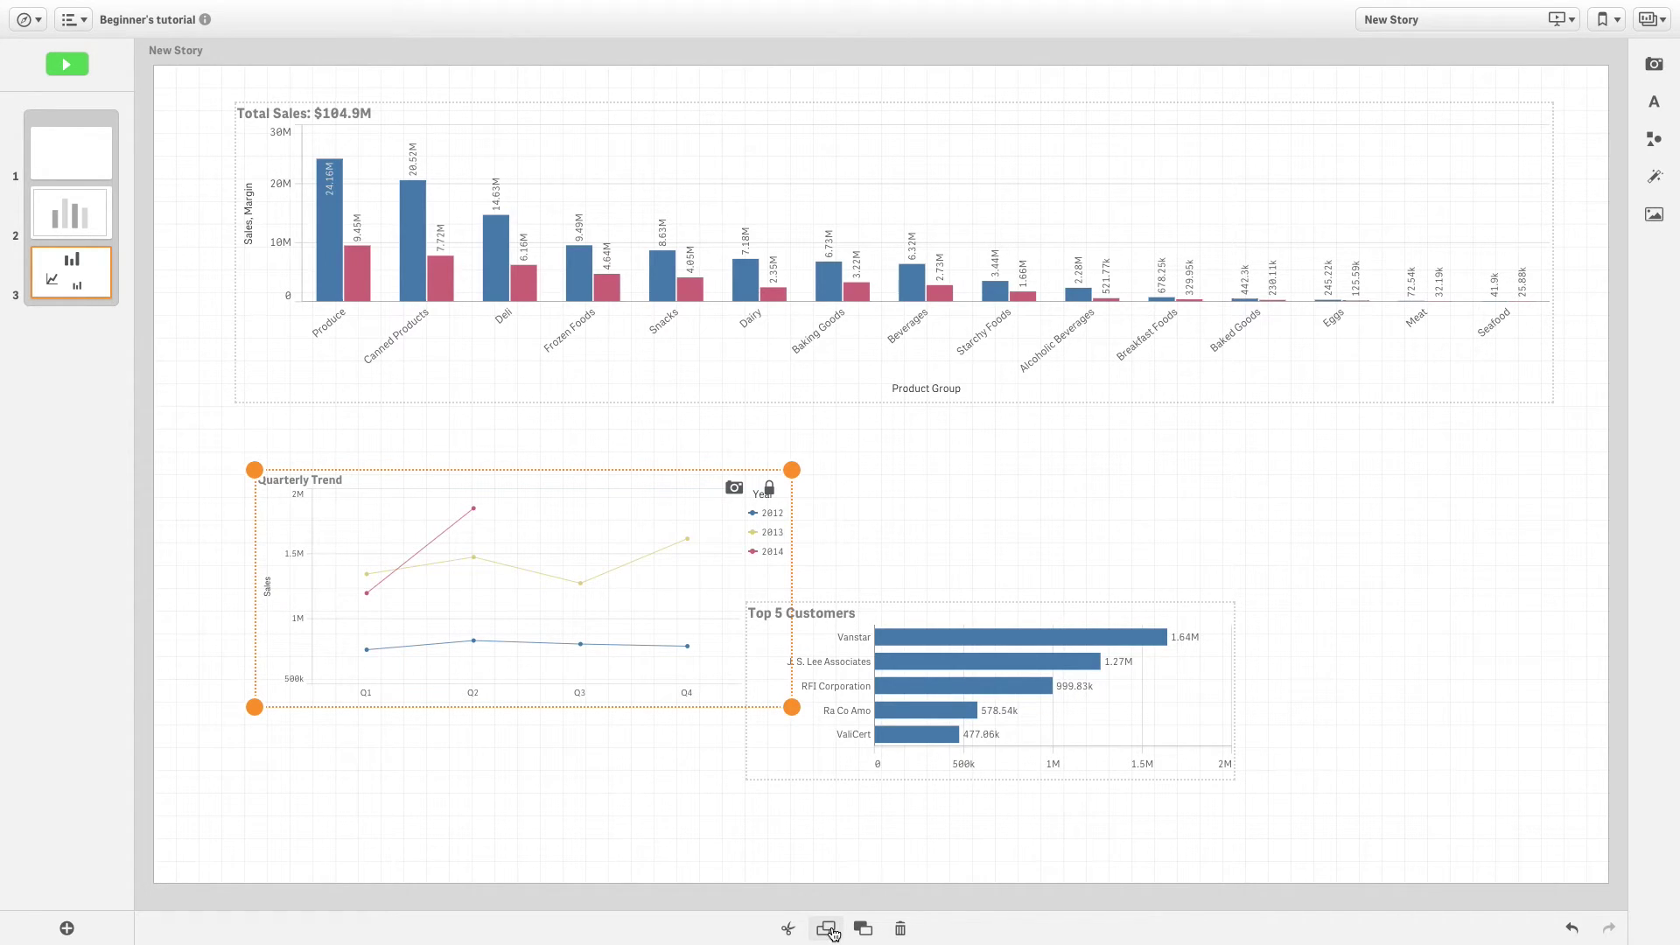
# - Copy the Quarterly Trend chart, paste it onto a new blank slide 4, and enlarge it
pyautogui.click(827, 929)
pyautogui.hotkey('ctrl', 'c')
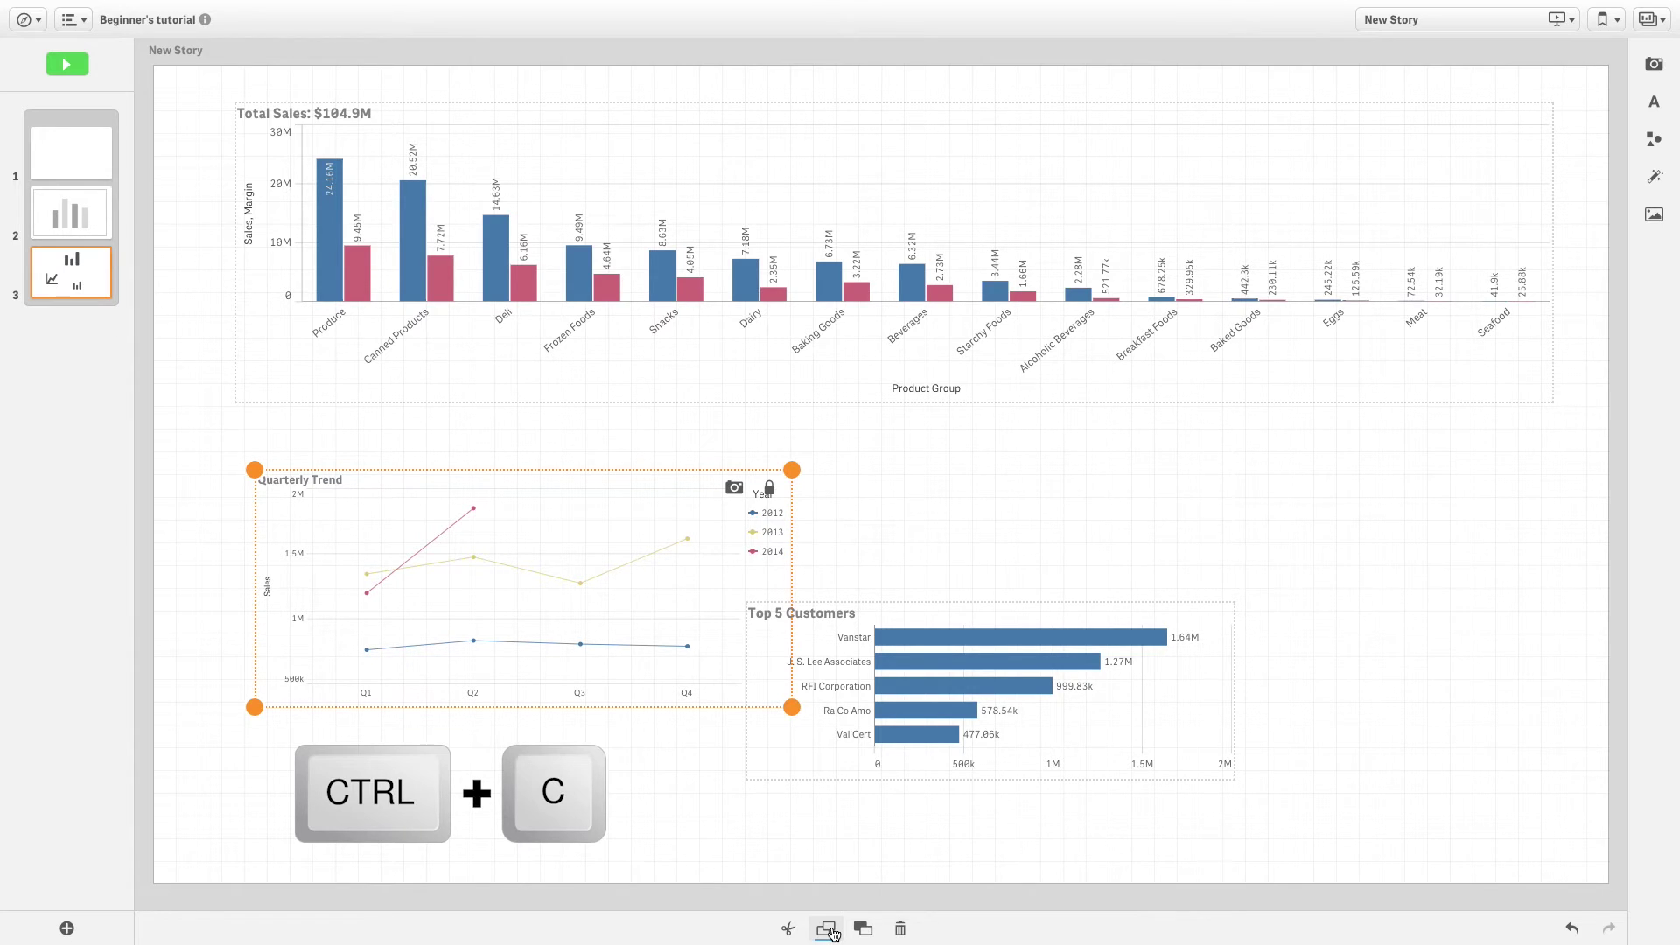
pyautogui.click(67, 929)
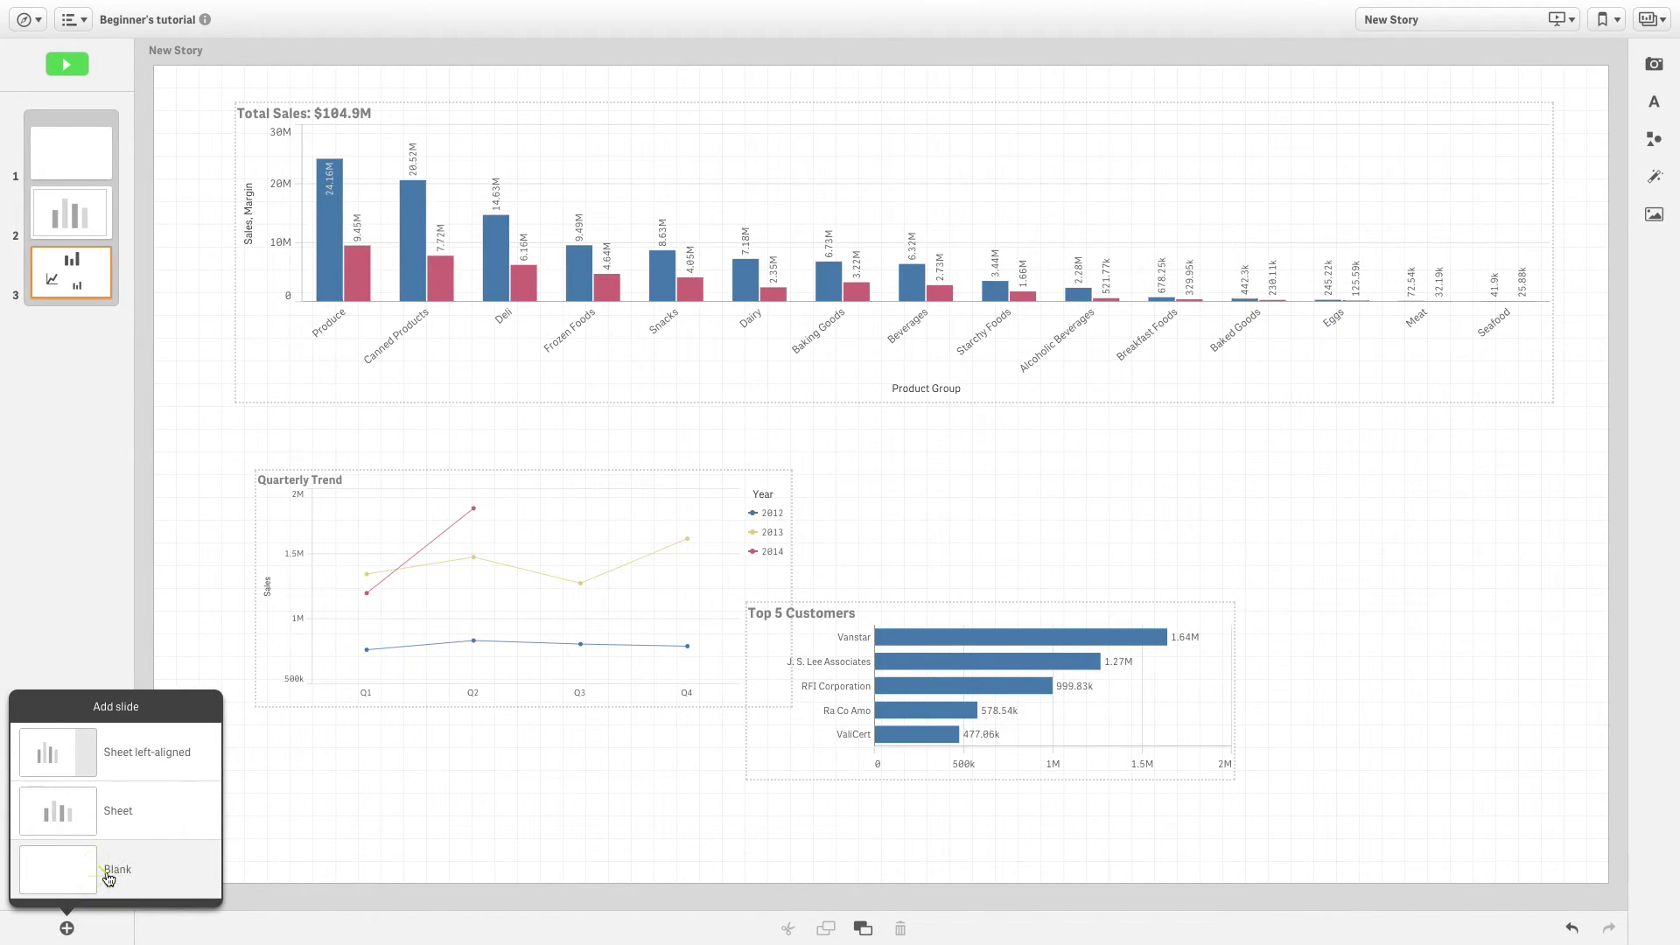
pyautogui.click(108, 875)
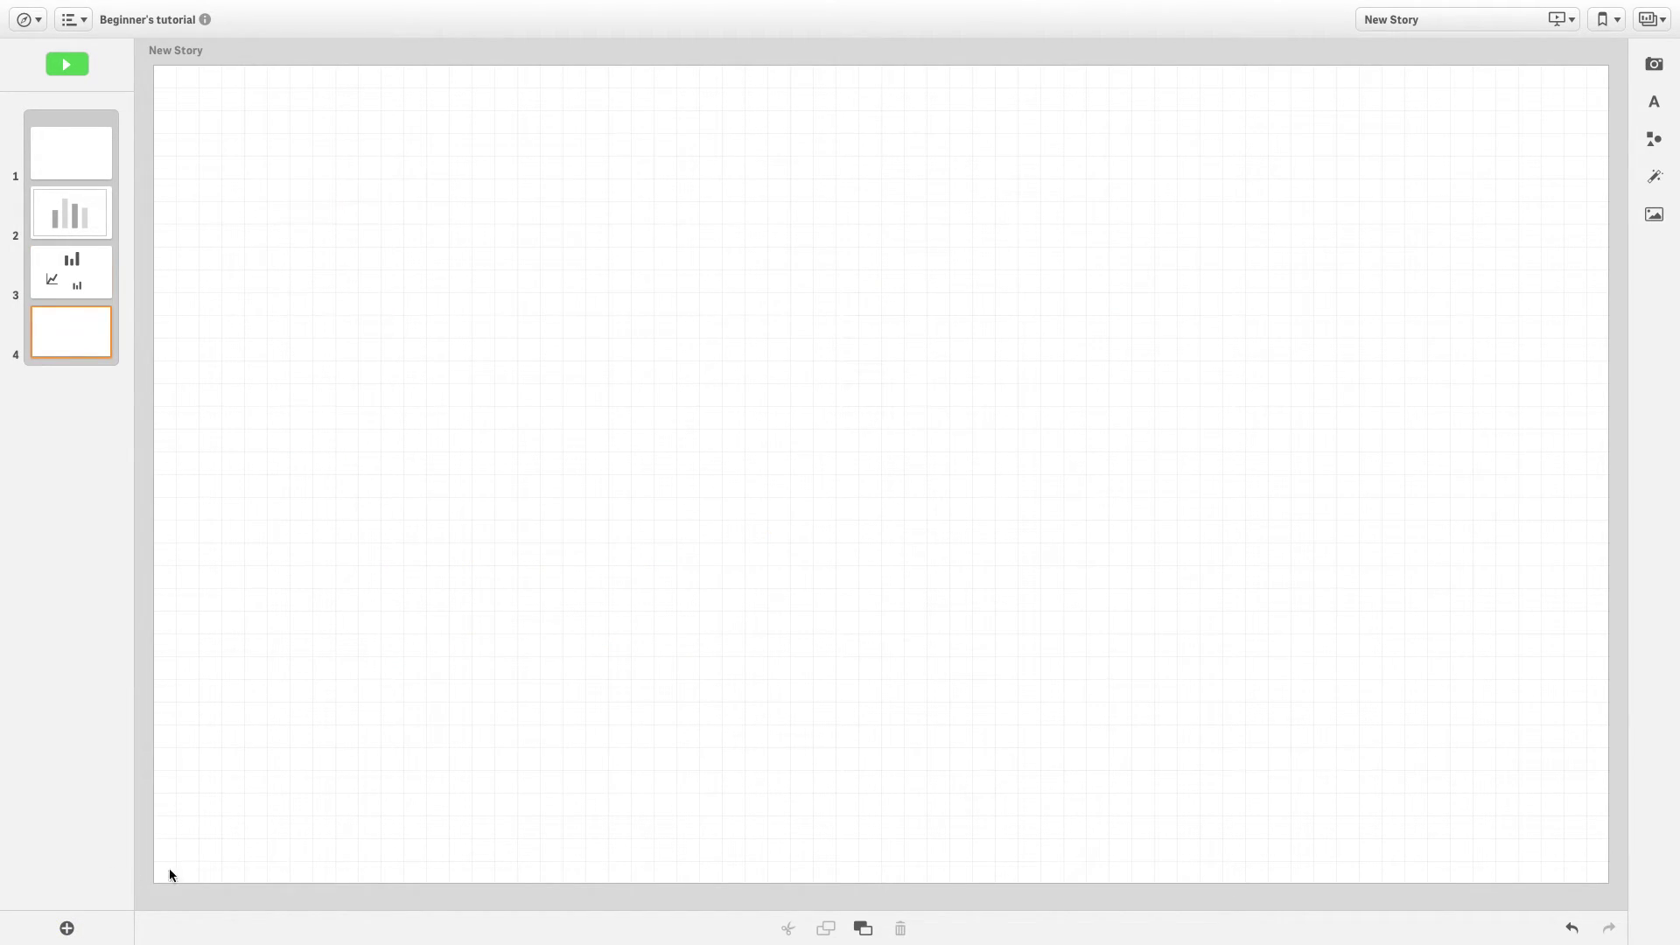
pyautogui.click(864, 930)
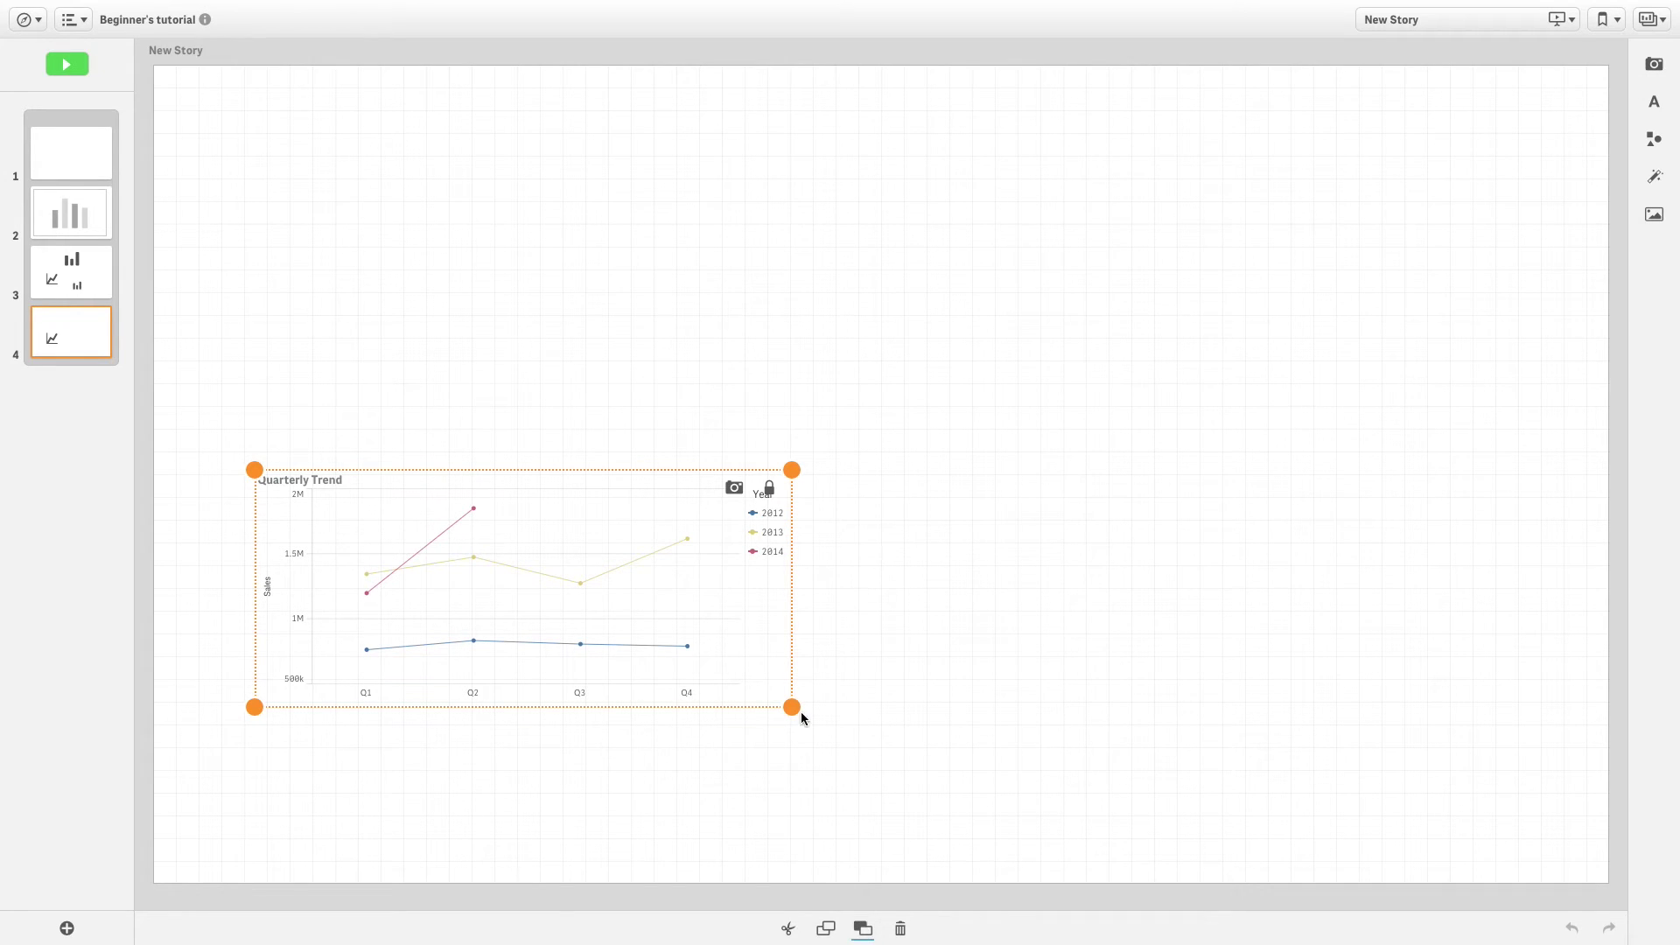
pyautogui.moveTo(797, 709); pyautogui.dragTo(970, 784)
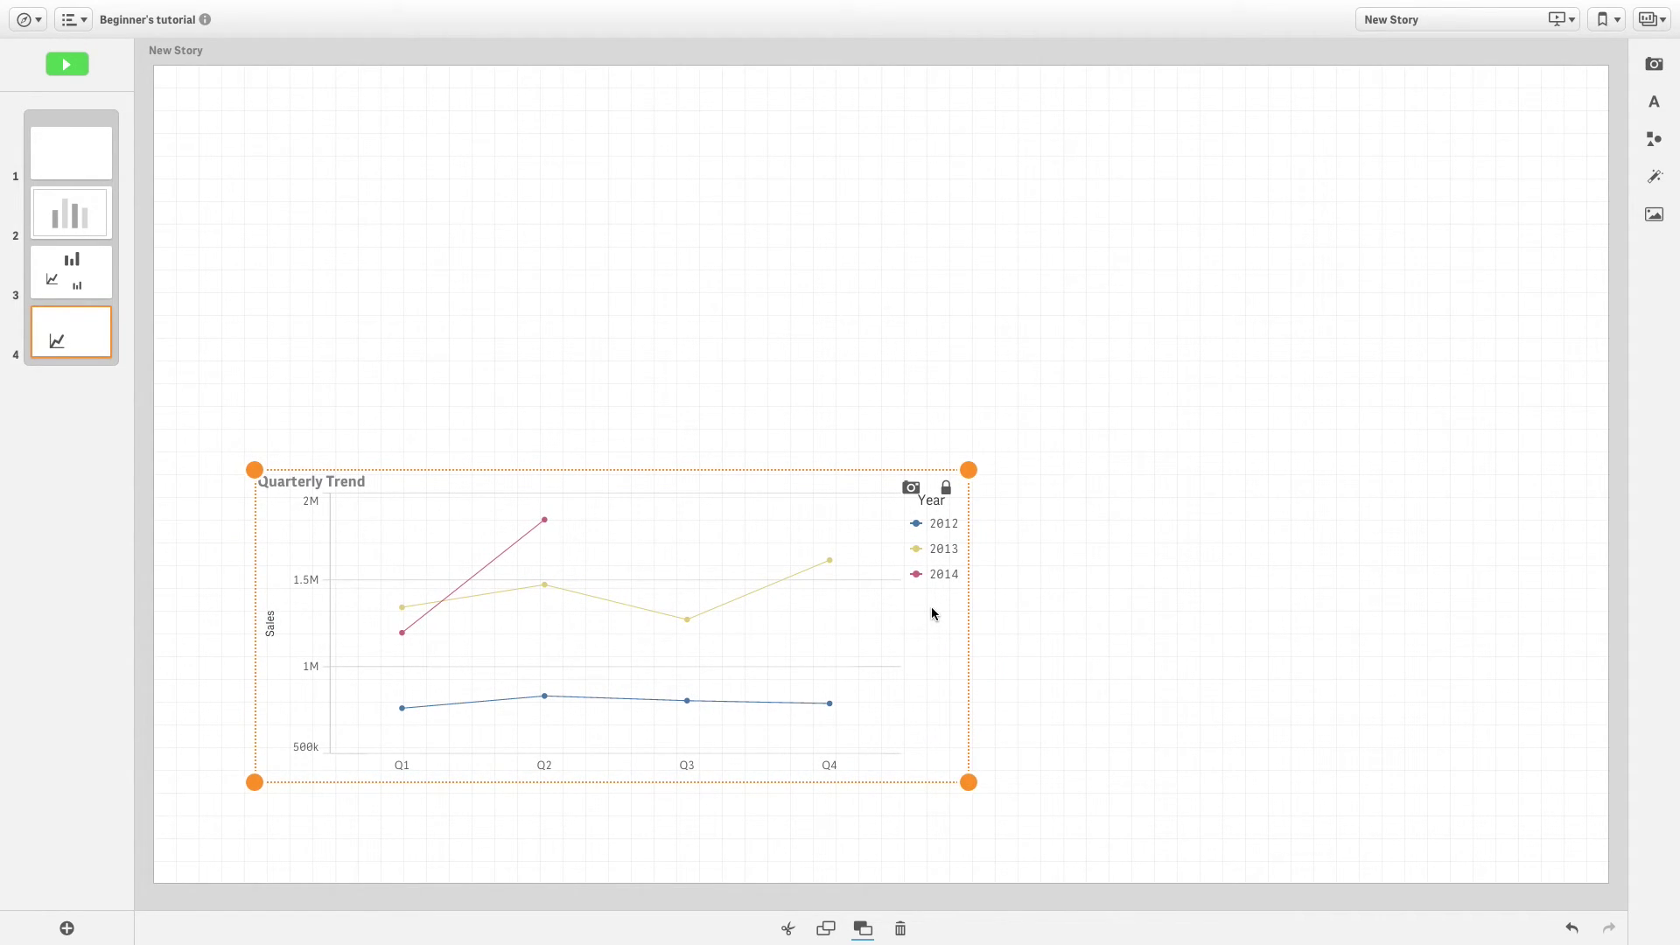
pyautogui.click(946, 488)
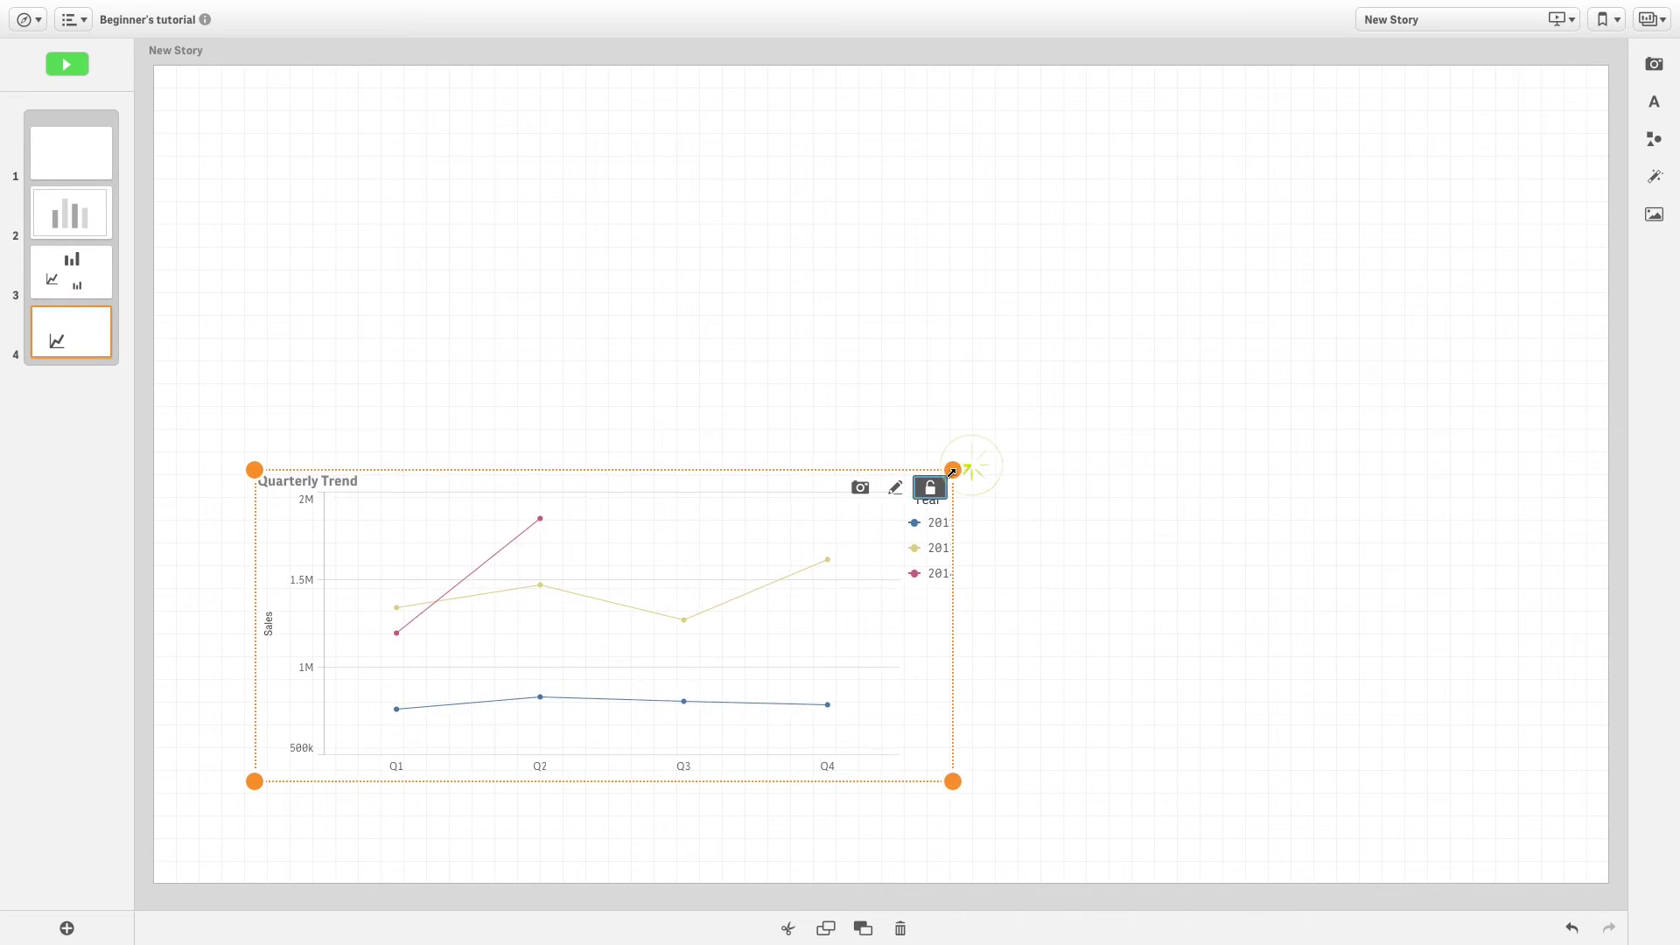
pyautogui.moveTo(969, 471); pyautogui.dragTo(577, 467)
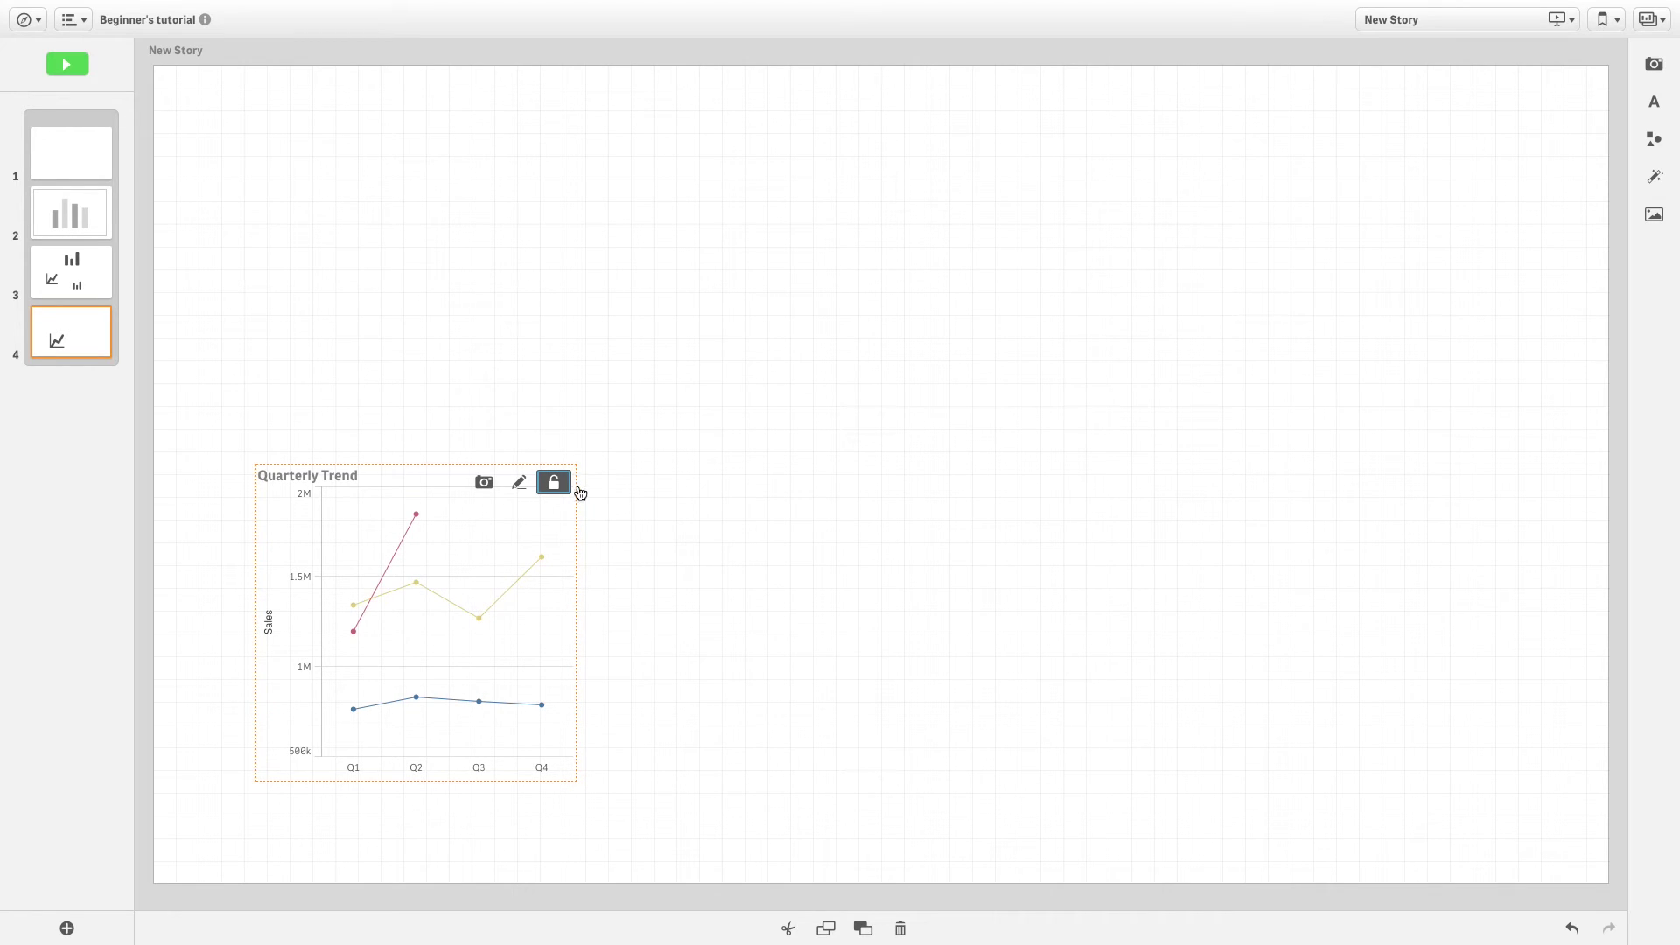
pyautogui.click(572, 615)
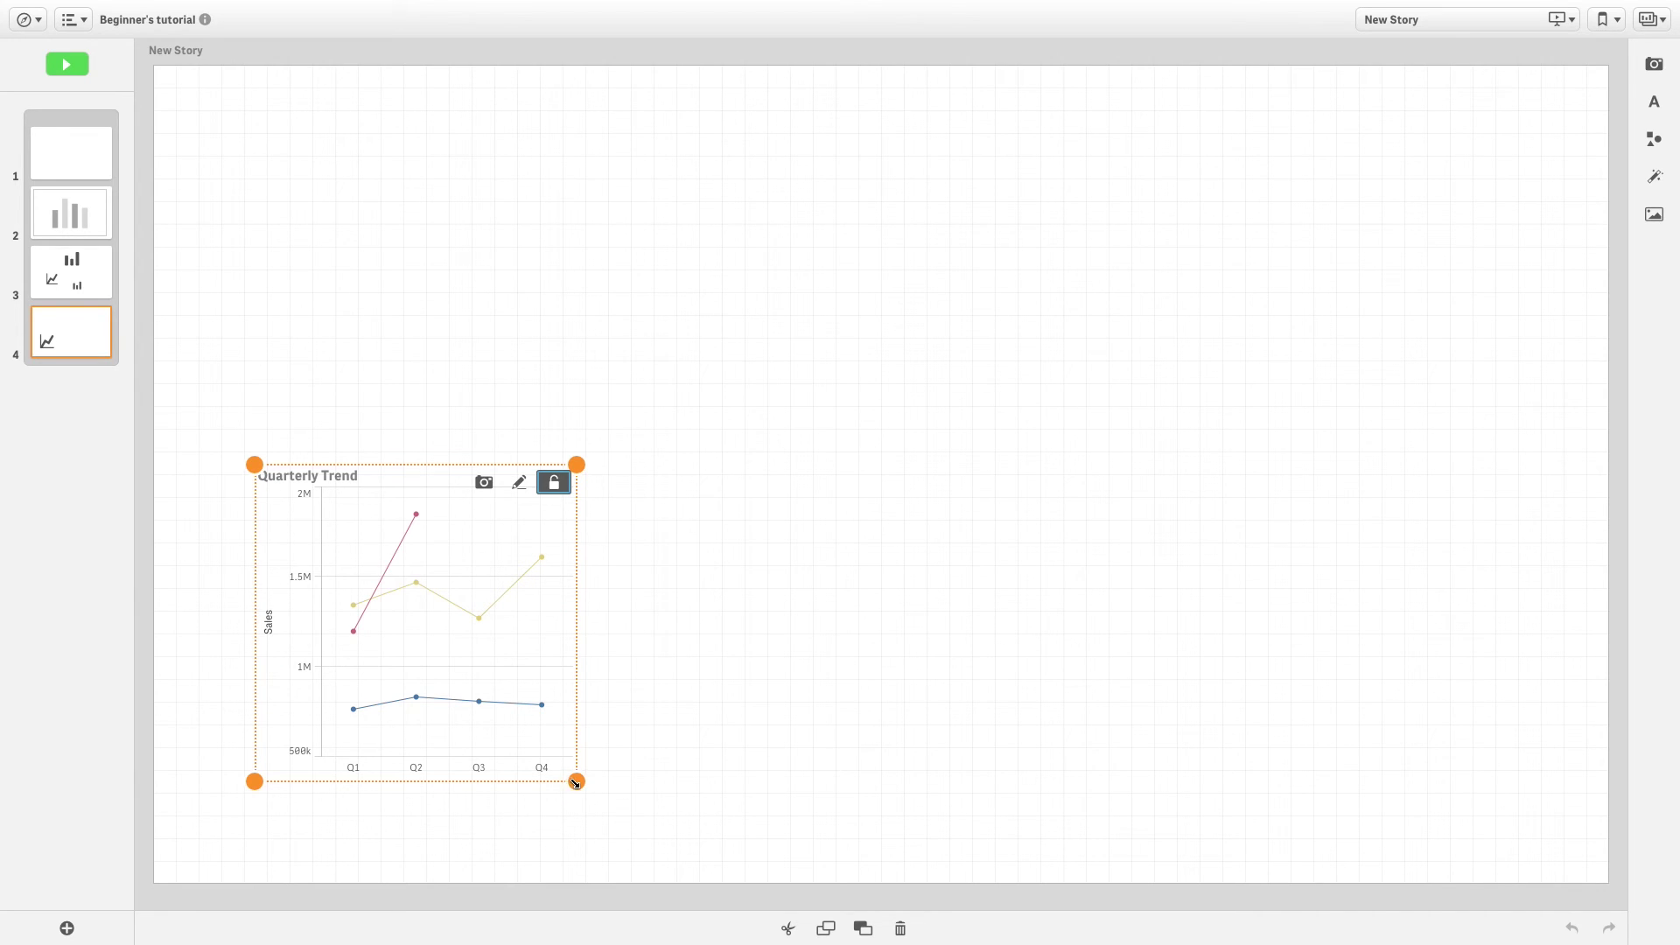
pyautogui.moveTo(575, 782); pyautogui.dragTo(978, 784)
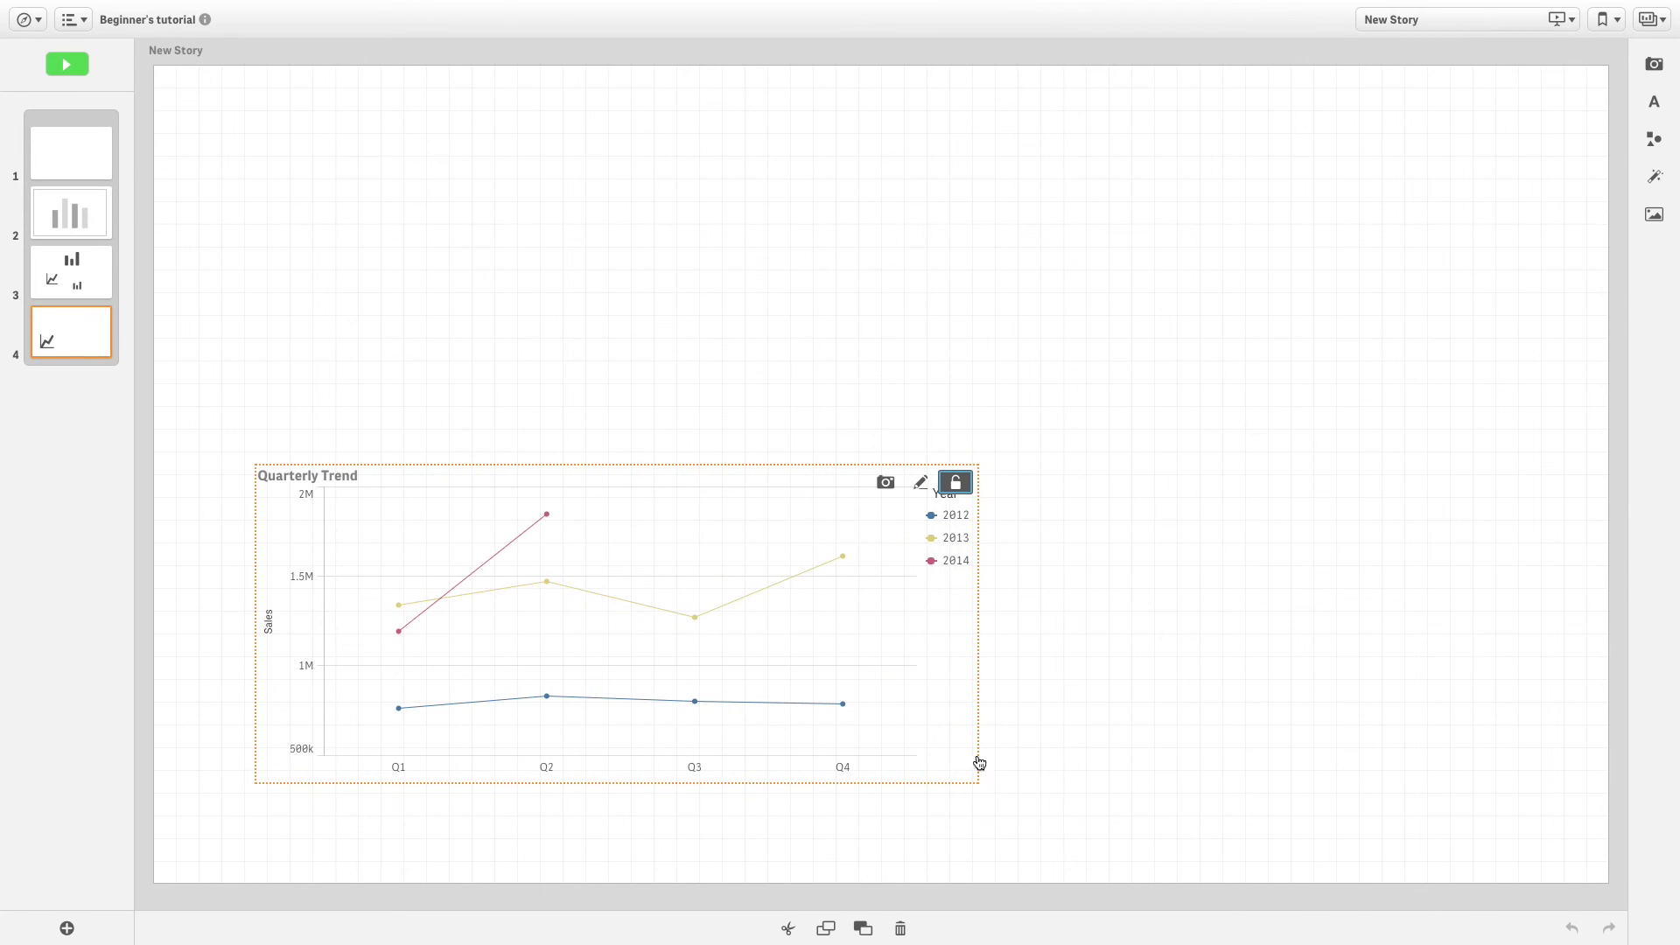
pyautogui.click(957, 486)
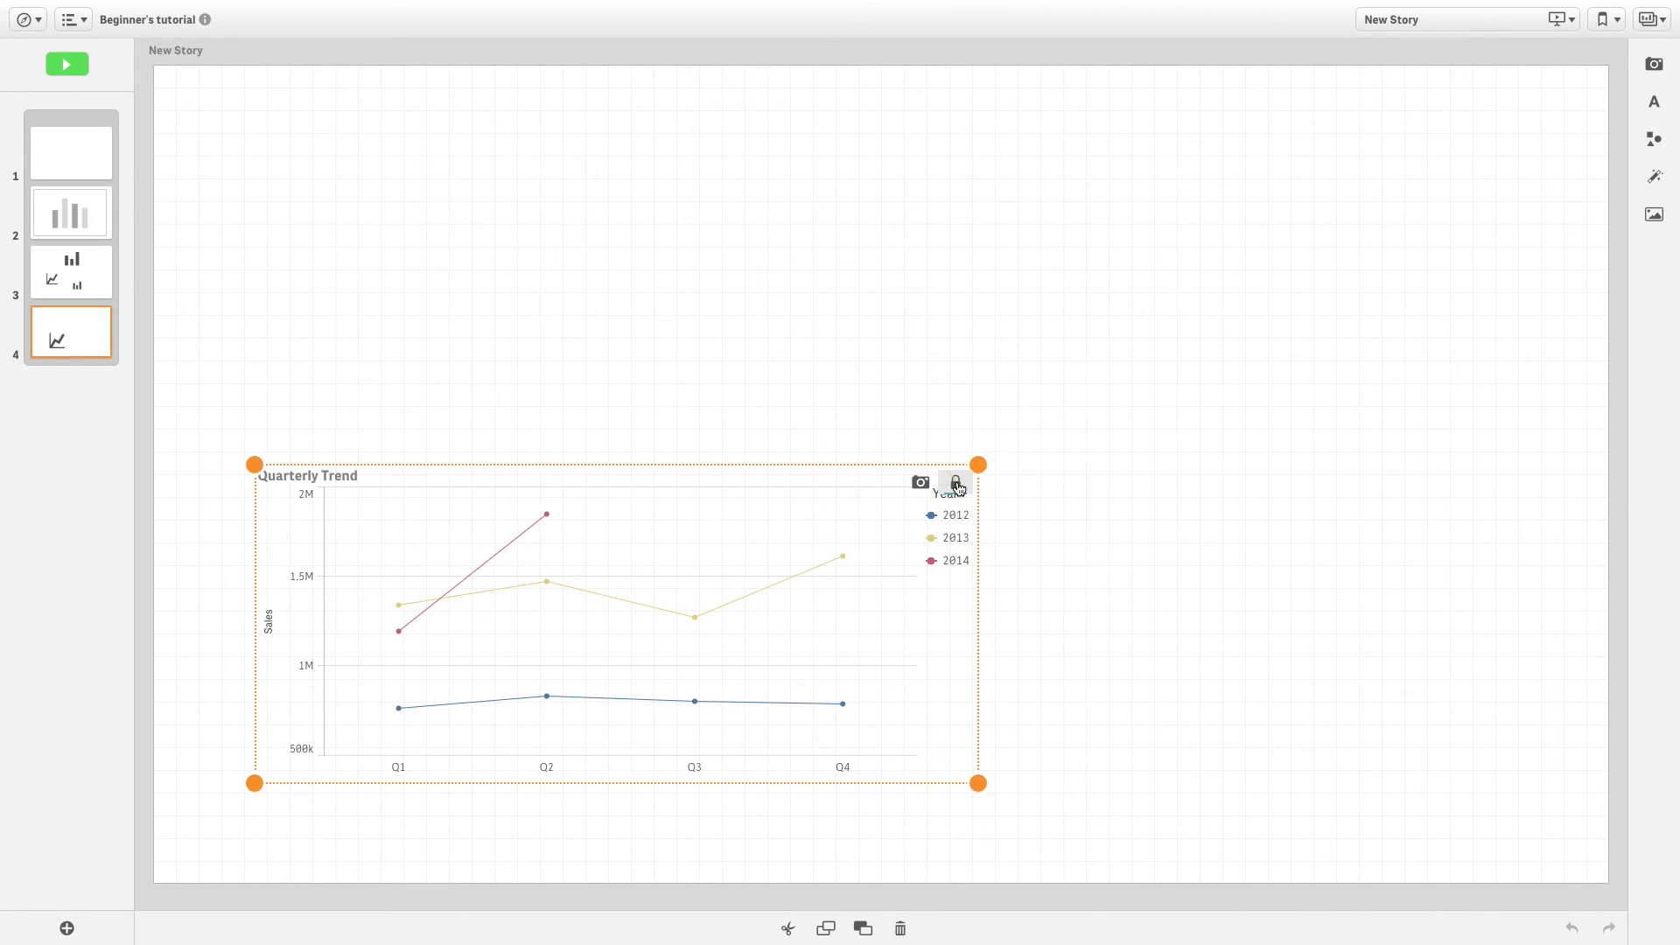